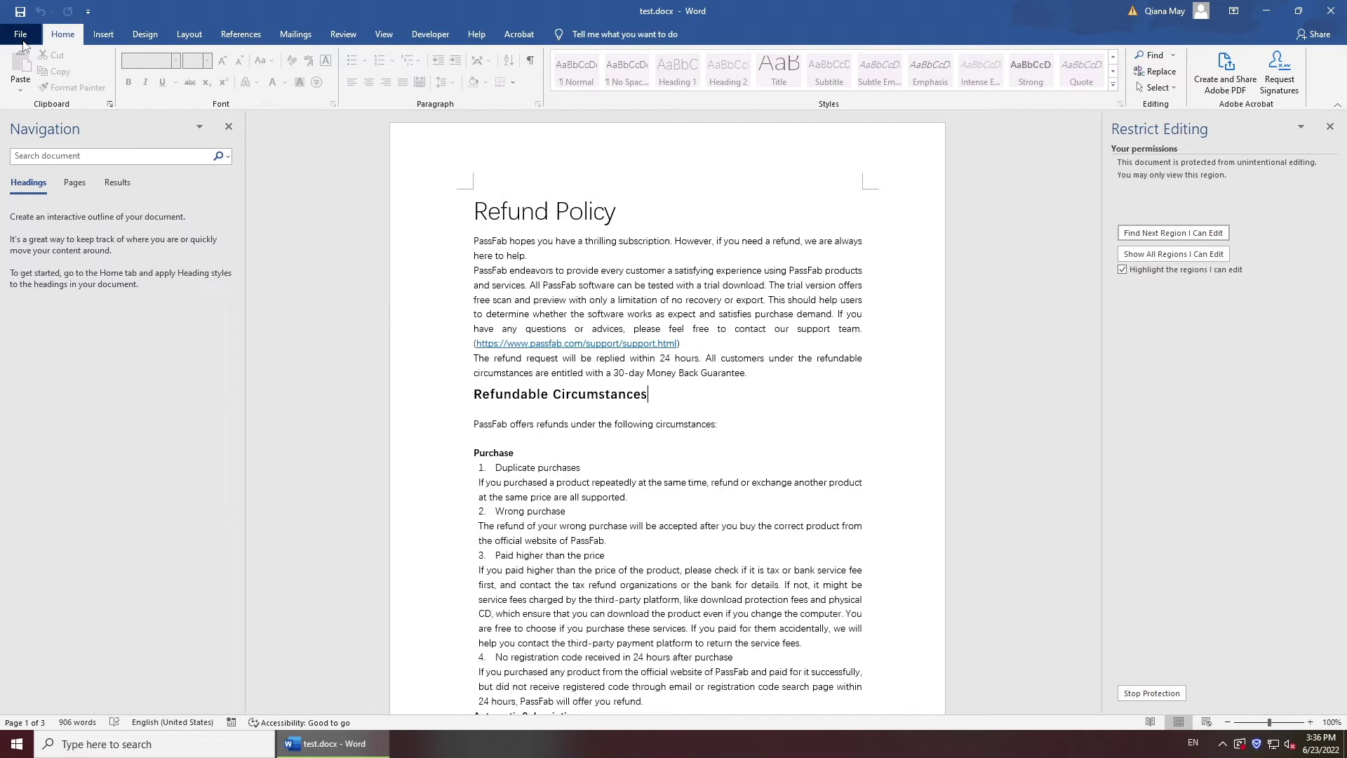
- Stop the Refund Policy document's read-only protection in Restrict Editing by entering its password
click(22, 38)
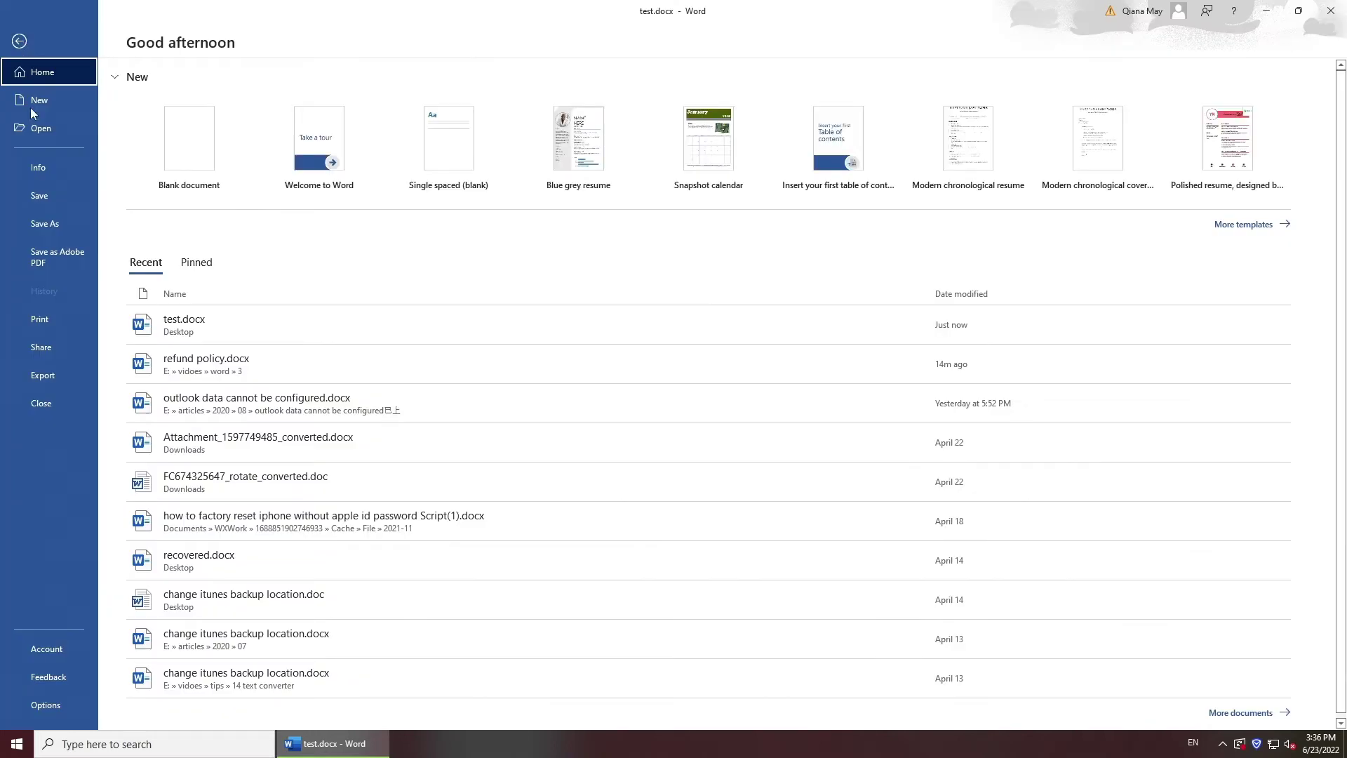
click(63, 174)
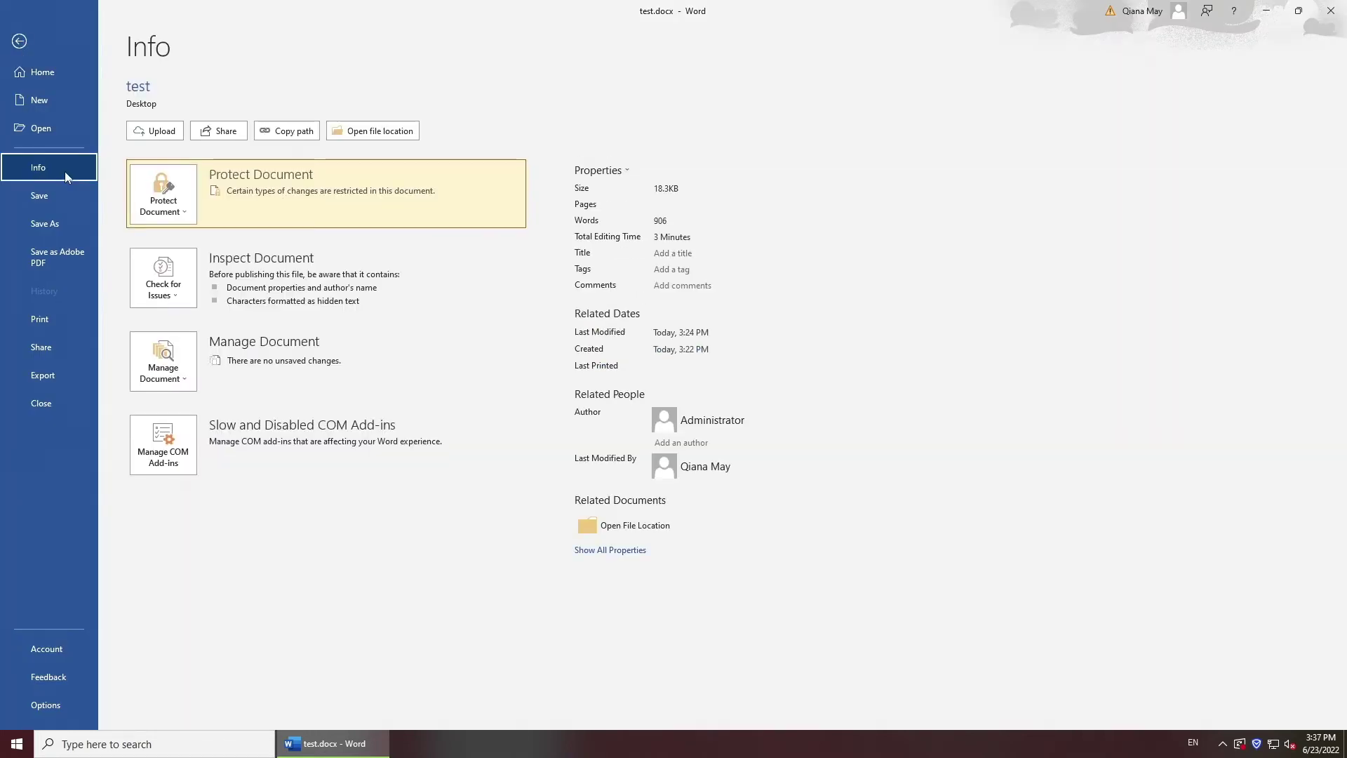
click(184, 217)
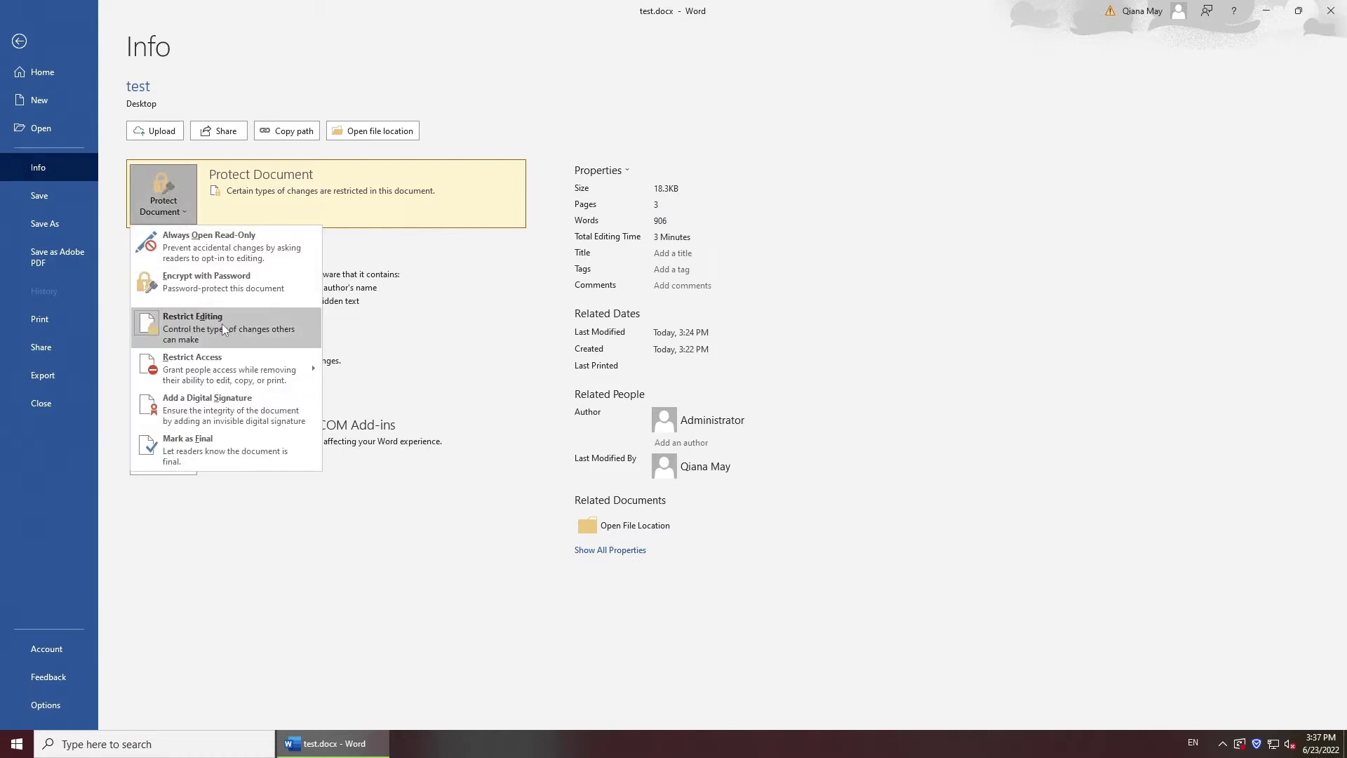
click(268, 336)
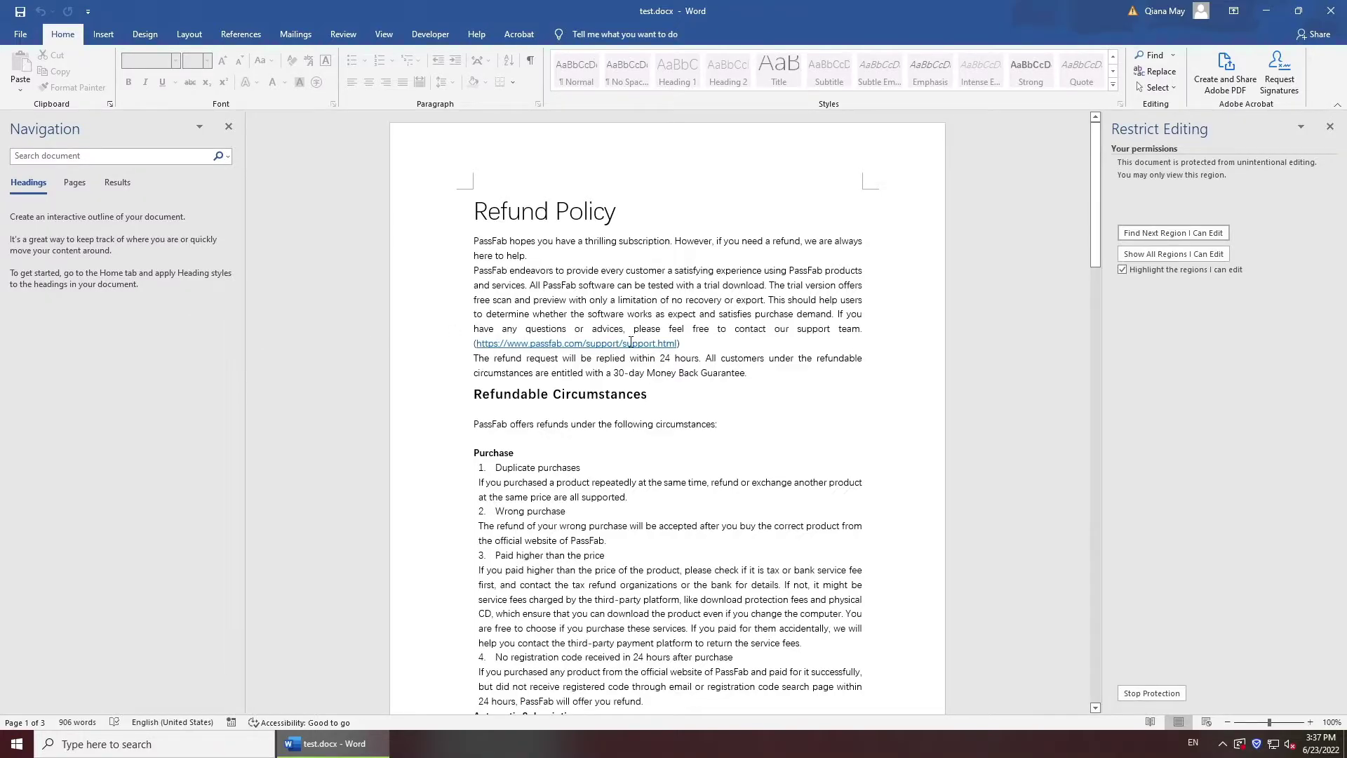
click(1163, 695)
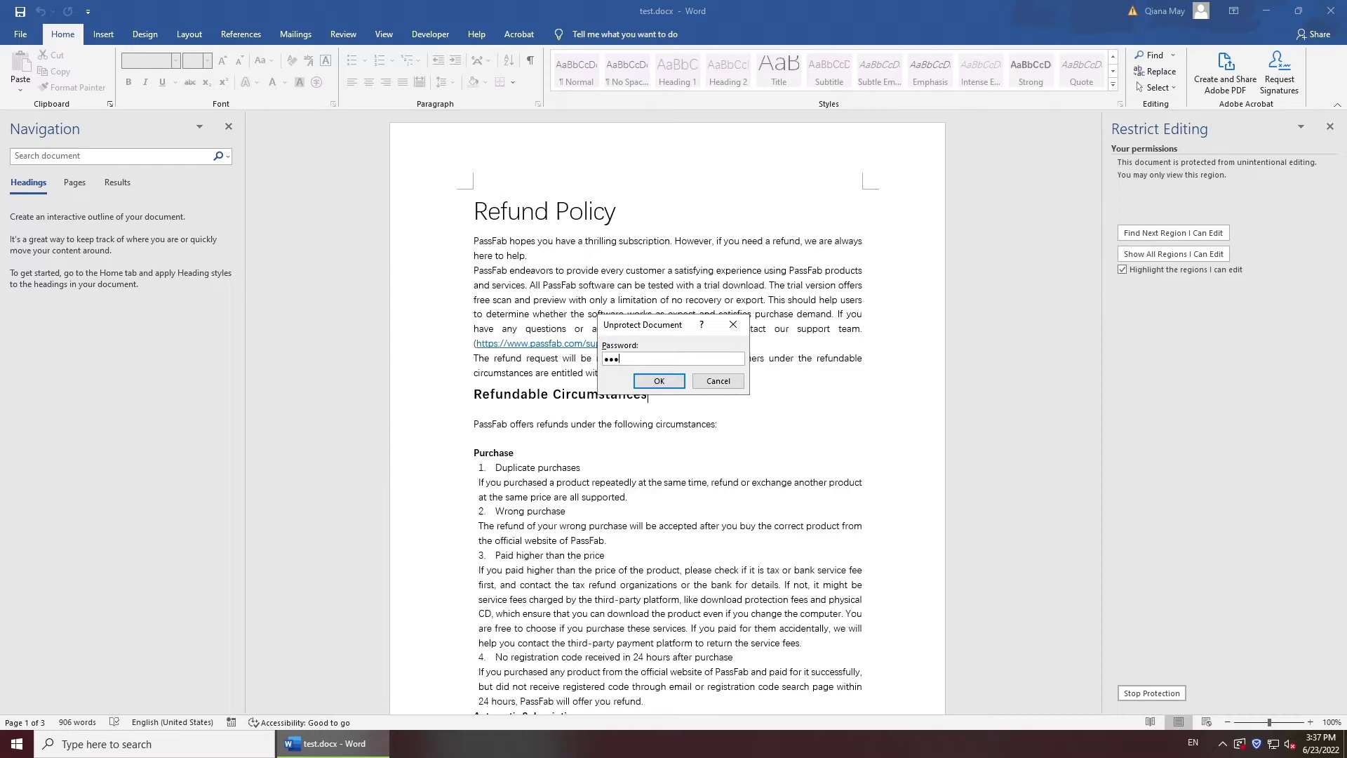
click(659, 382)
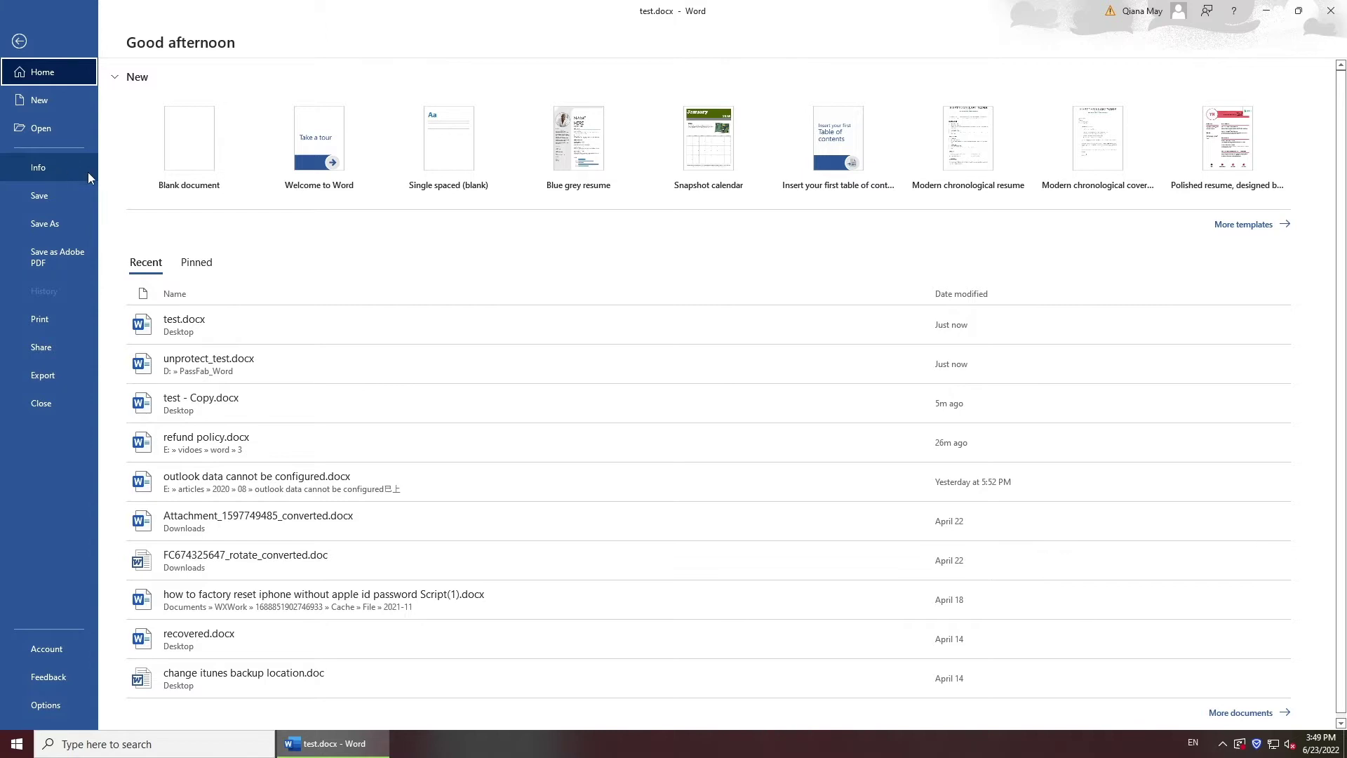
- Delete test.docx's open password in Encrypt with Password and save the document
click(88, 172)
click(163, 193)
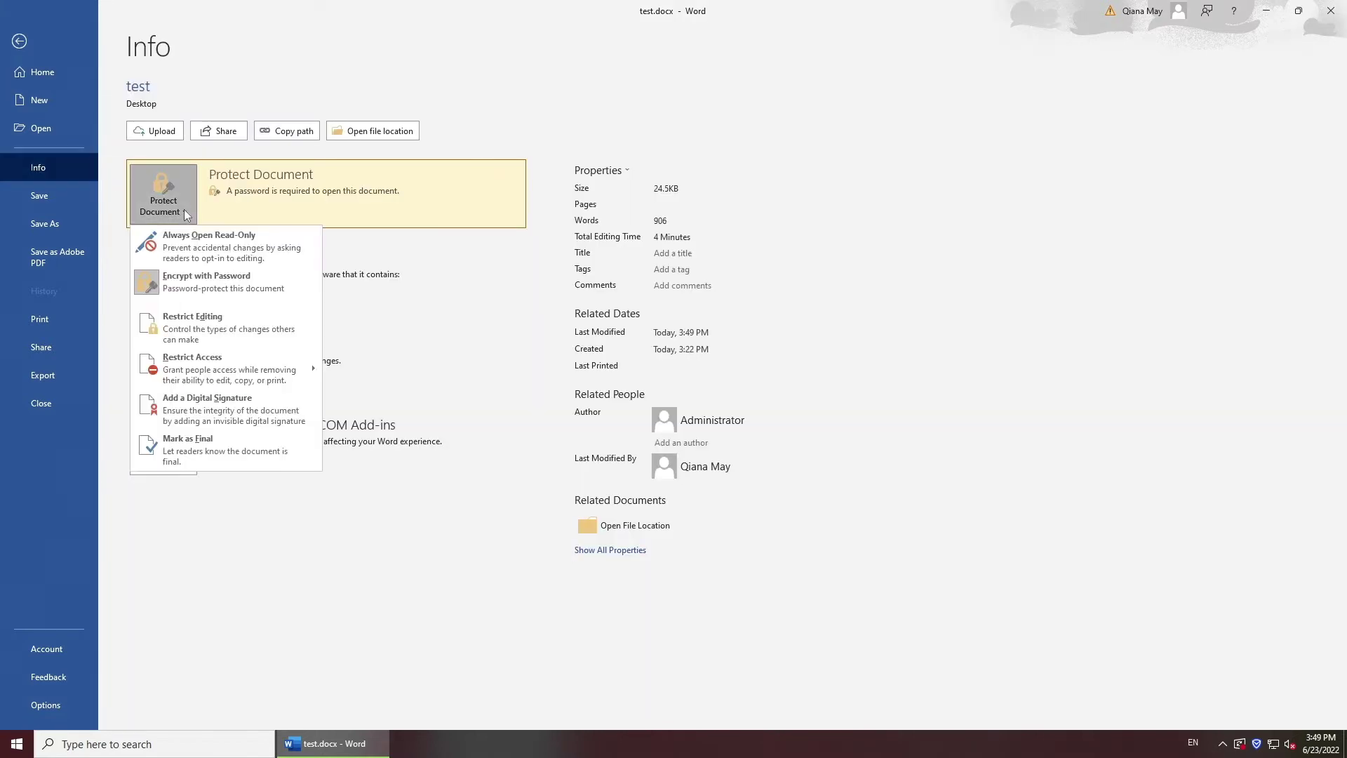
click(208, 279)
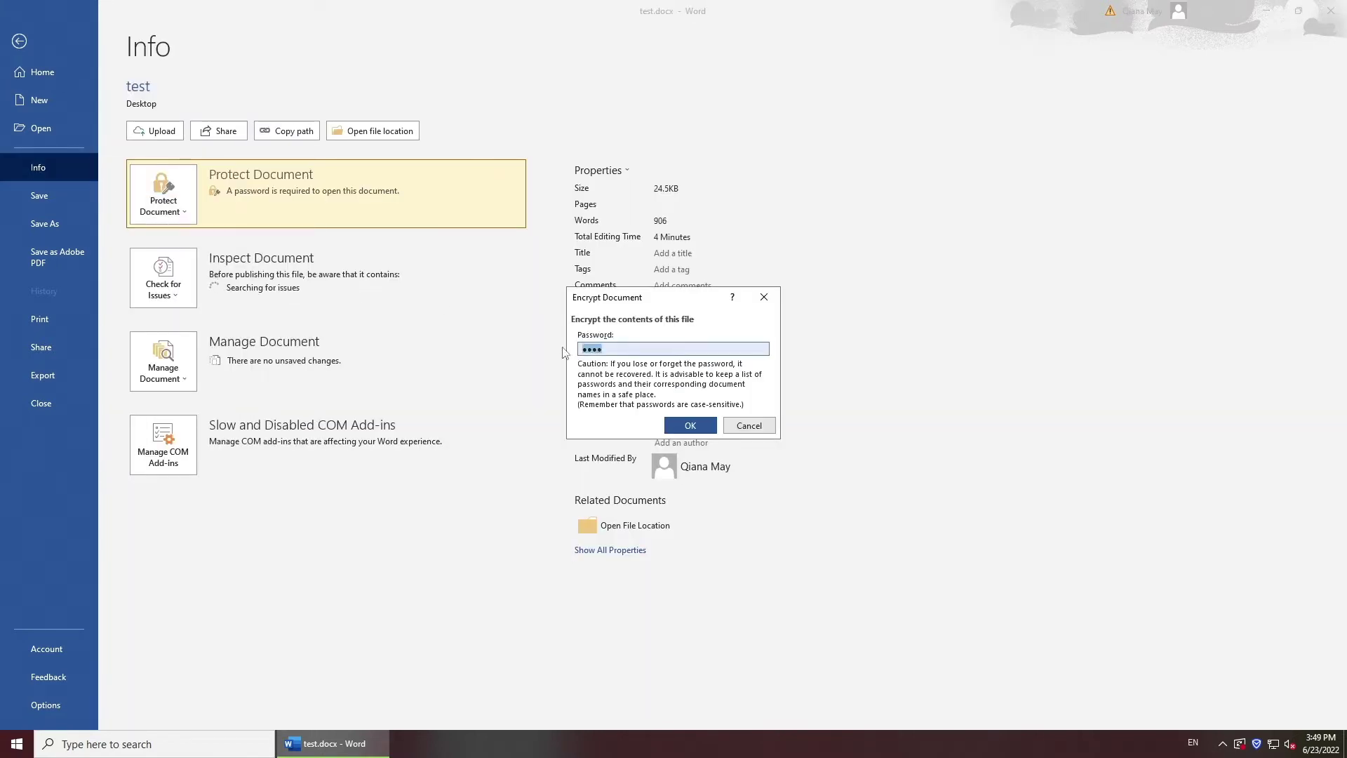
key(BackSpace)
click(687, 426)
mouse_move(712, 420)
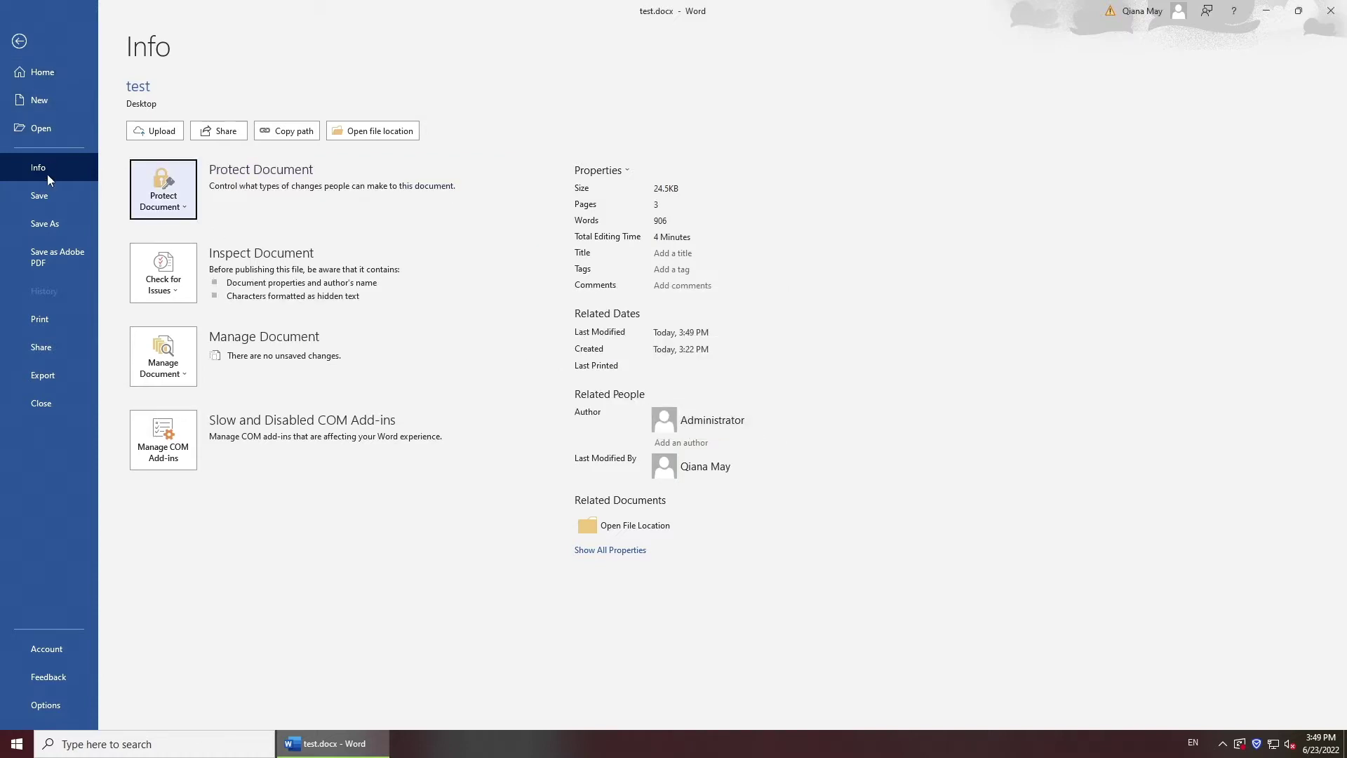
click(53, 196)
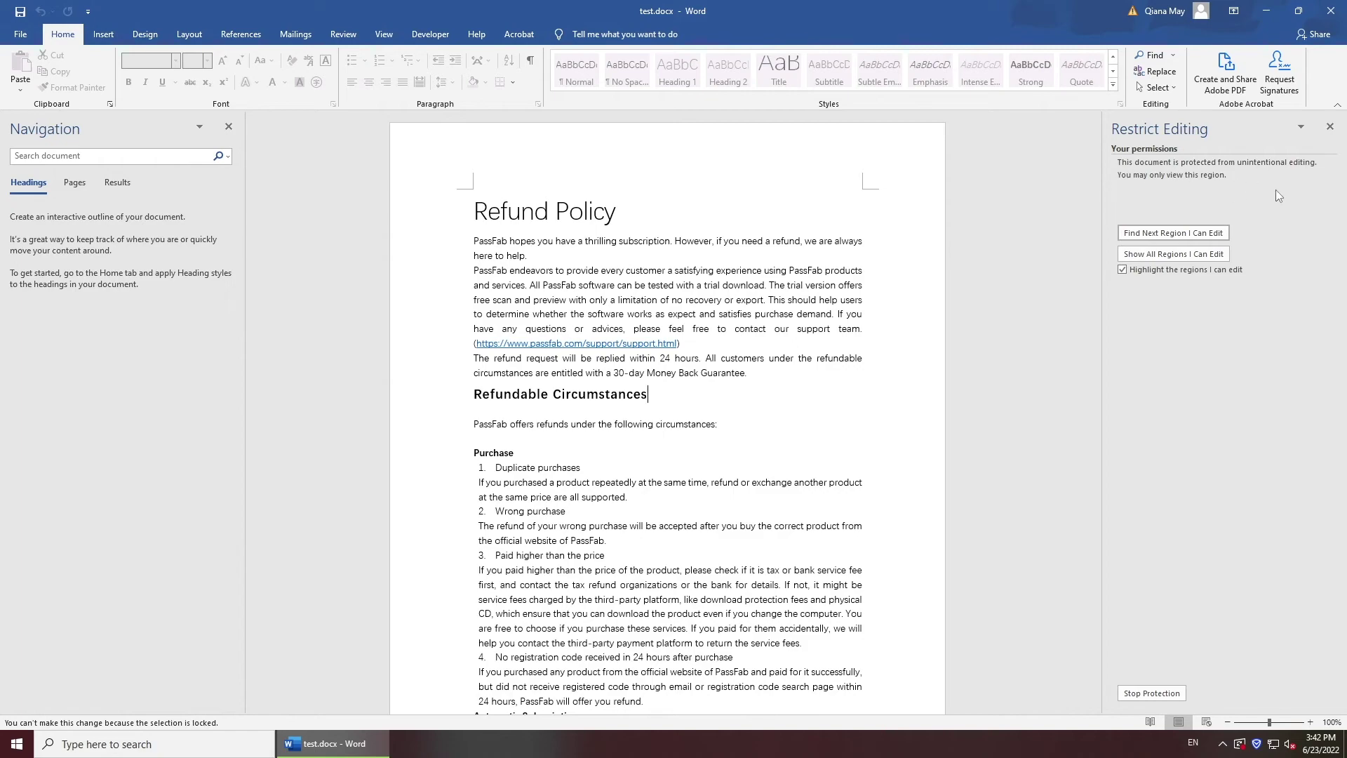
- Close Word and paste a duplicate of test.docx onto the desktop
click(1330, 11)
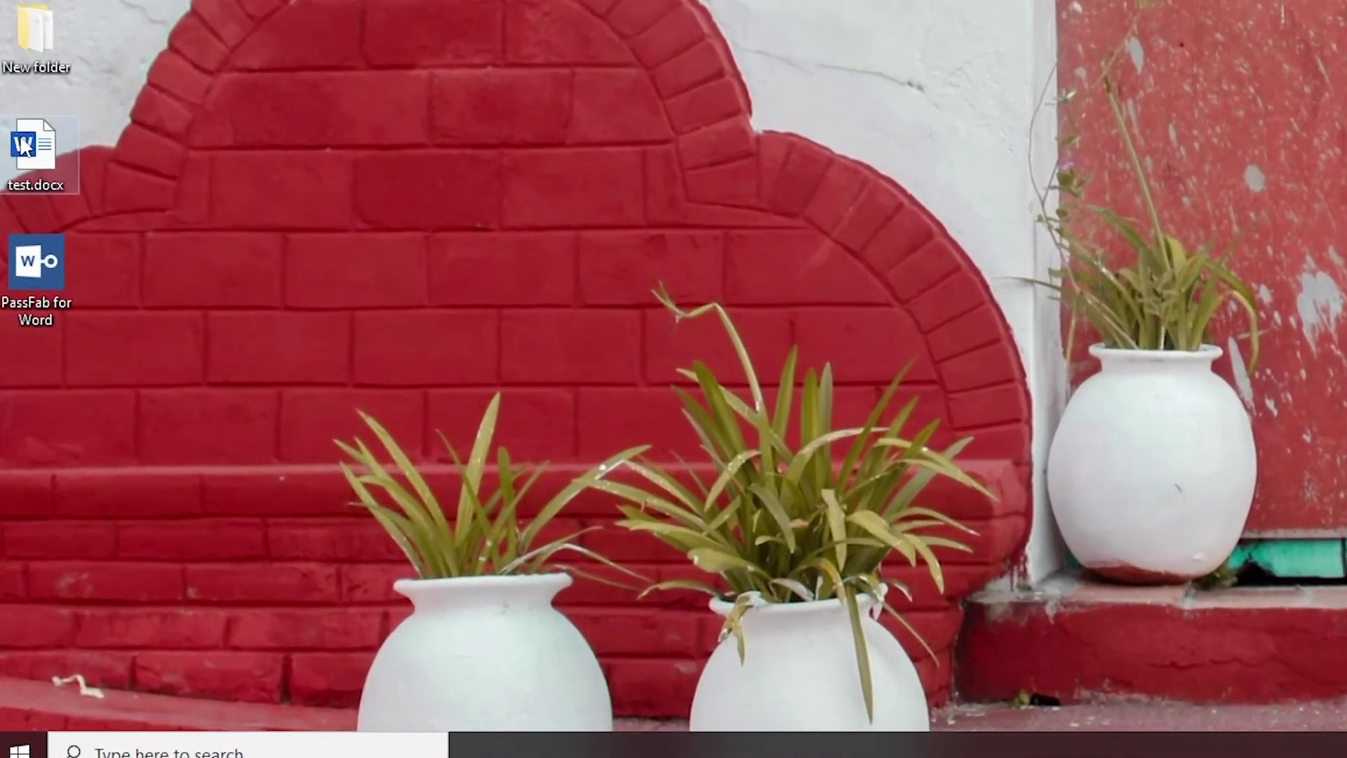
right_click(23, 145)
mouse_move(84, 533)
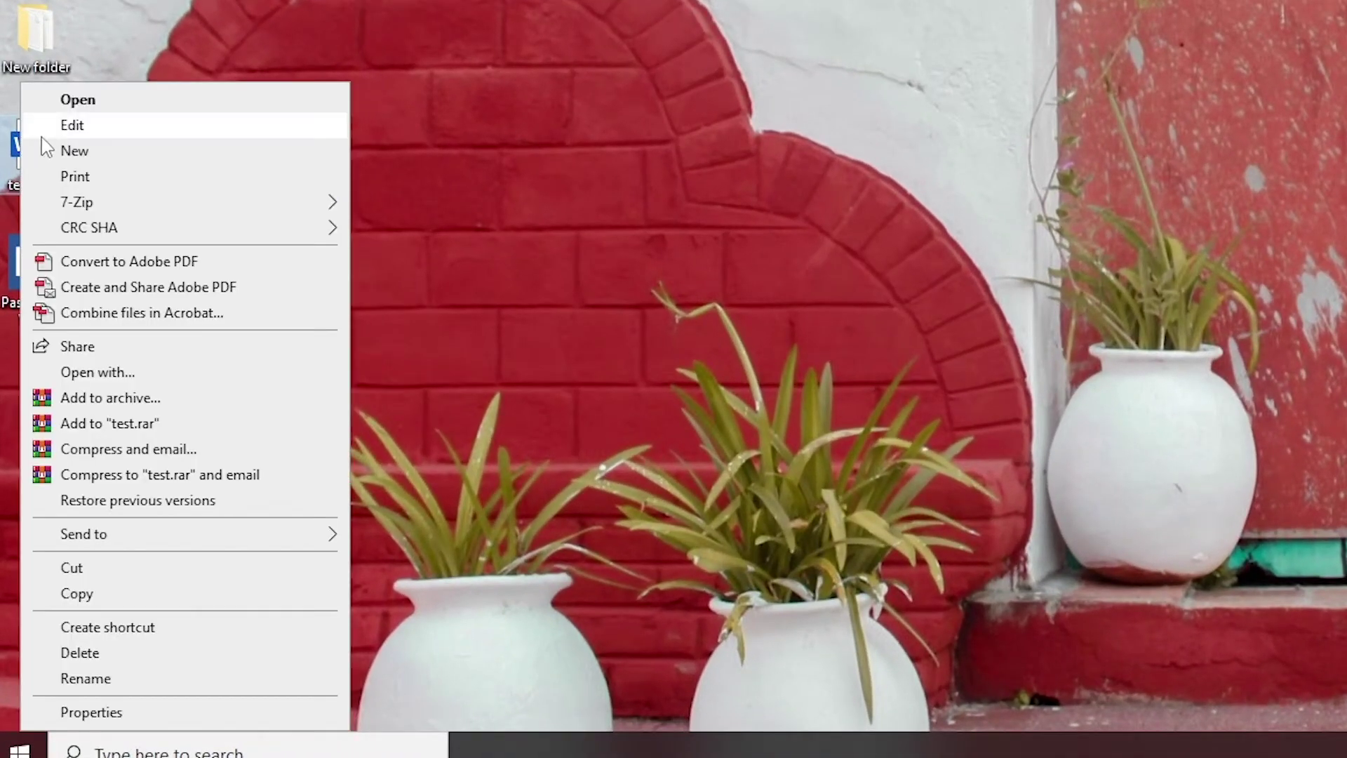
click(77, 593)
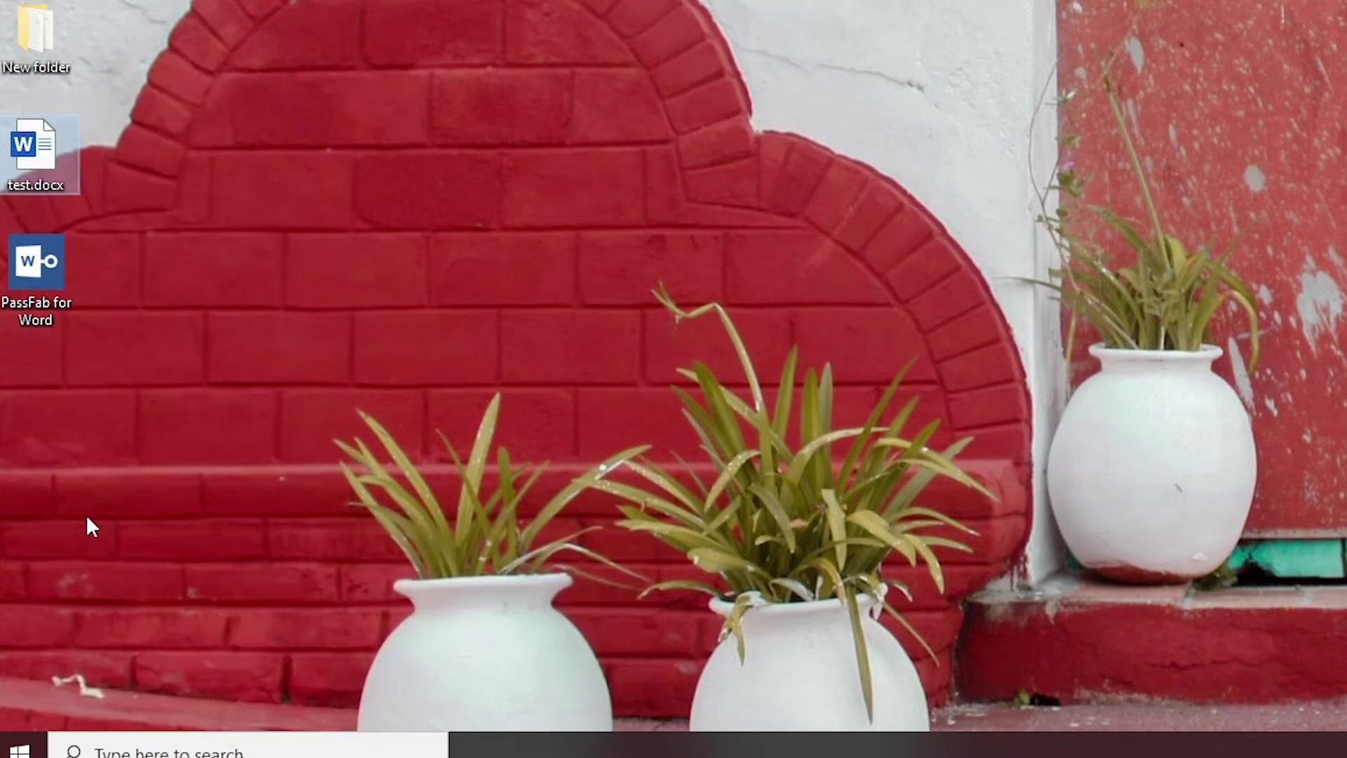
right_click(31, 371)
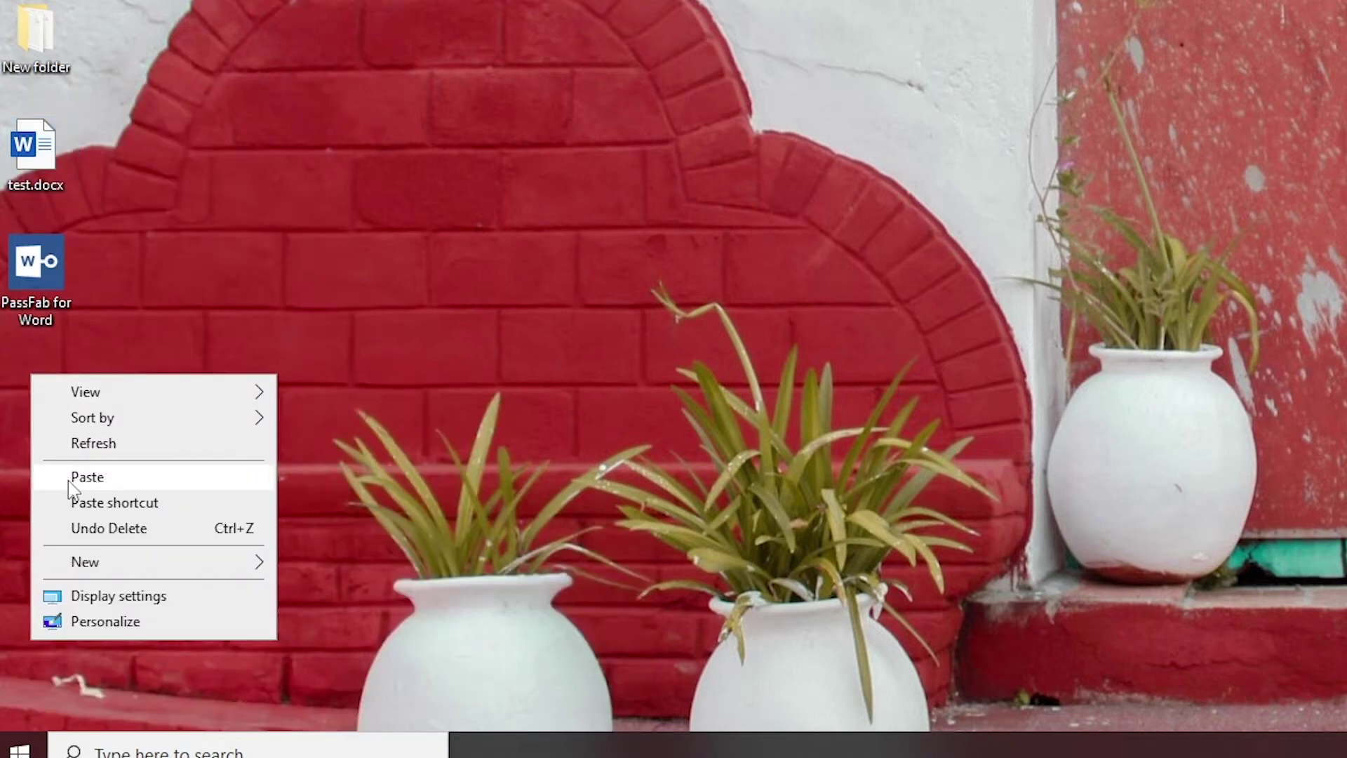
click(88, 477)
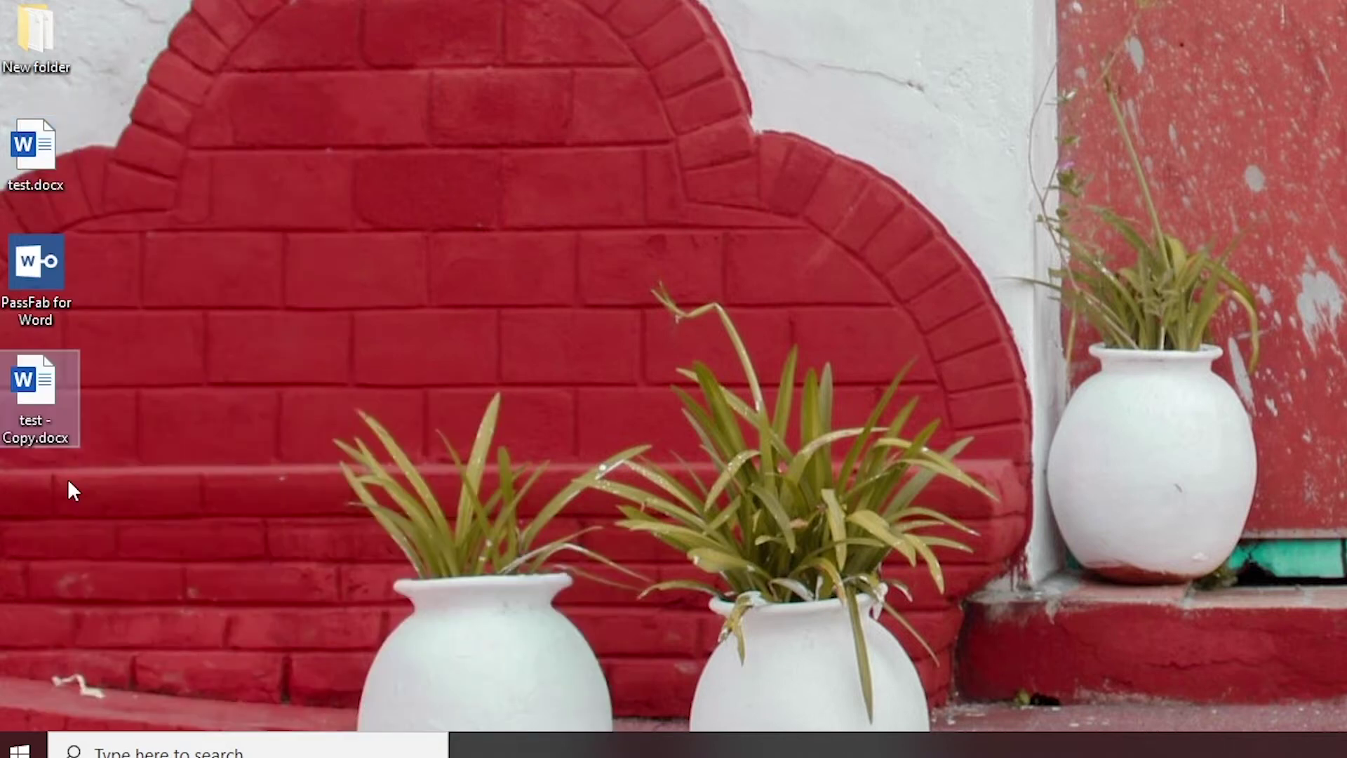
- Rename the duplicate's extension from docx to rar, accepting the extension-change warning
click(56, 433)
drag(68, 439, 40, 439)
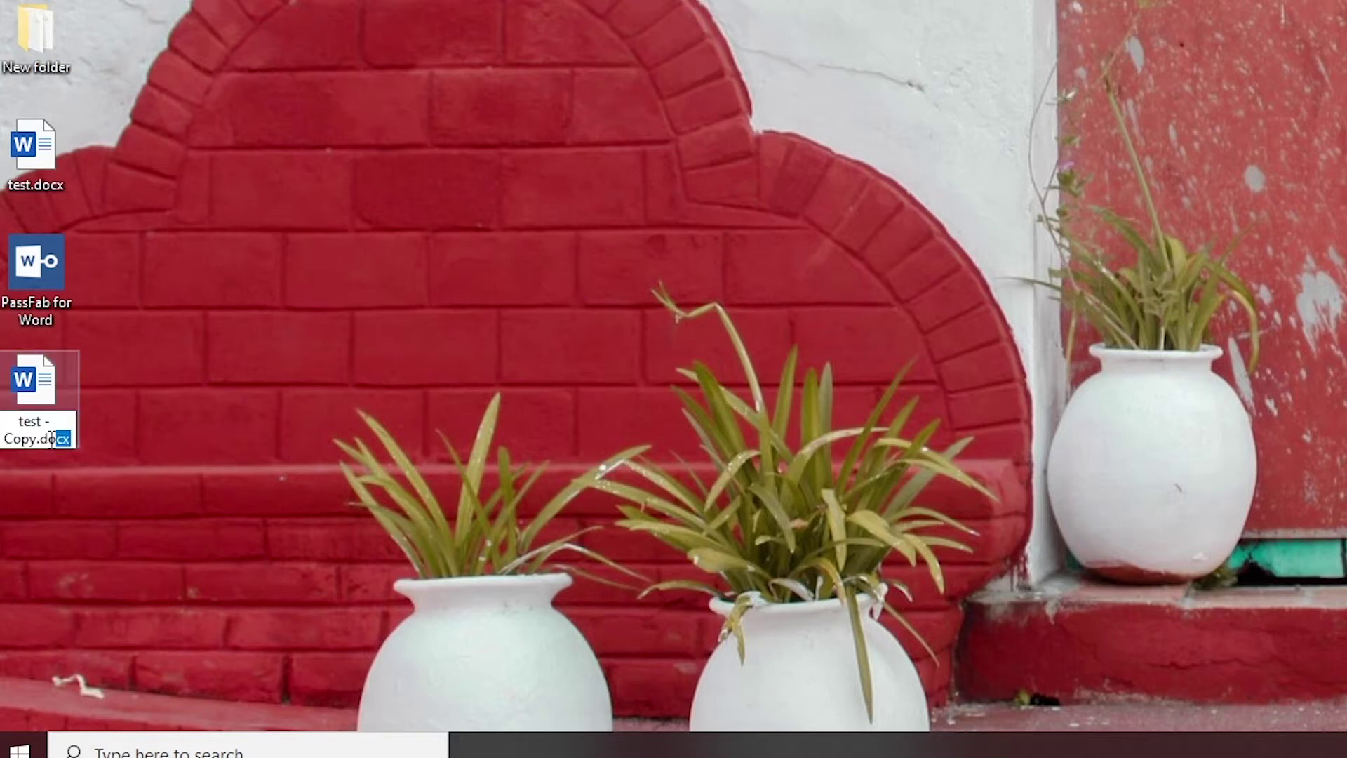
text(rar)
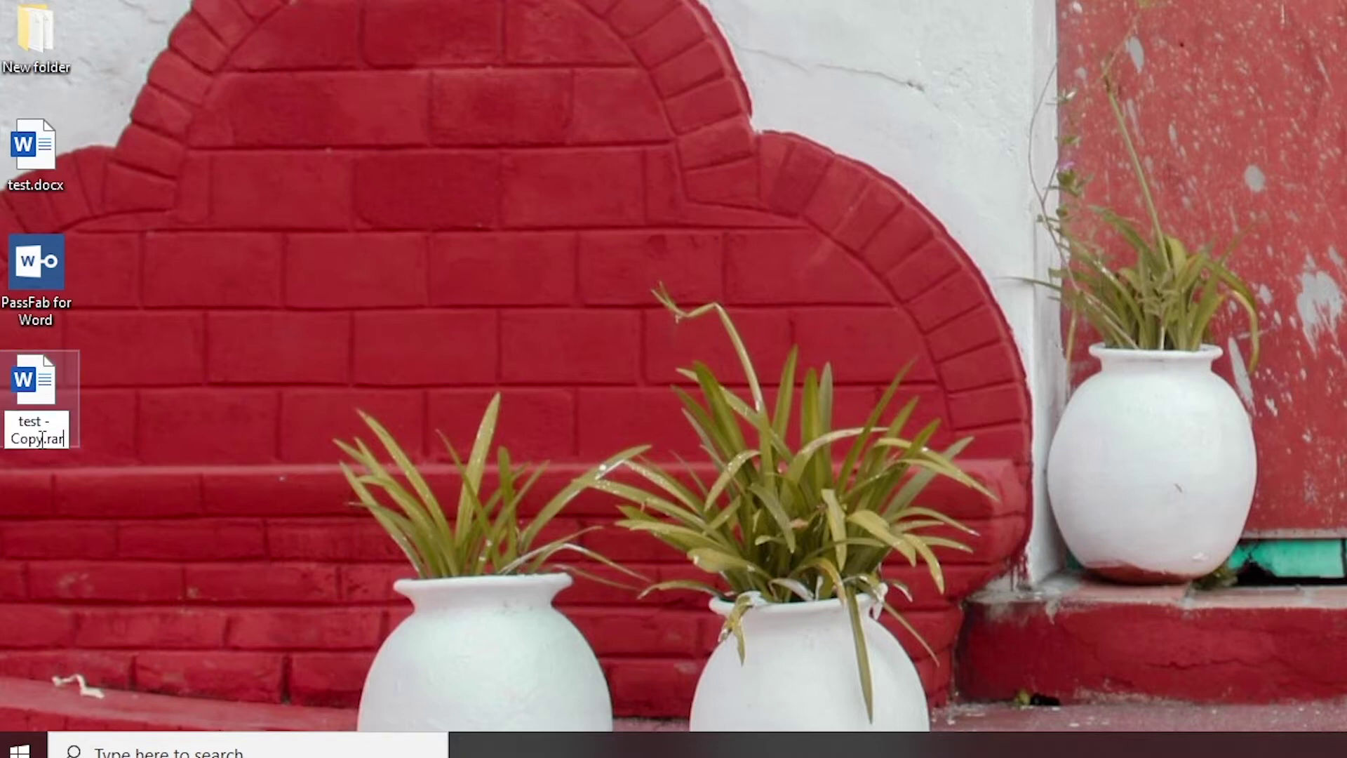
key(Return)
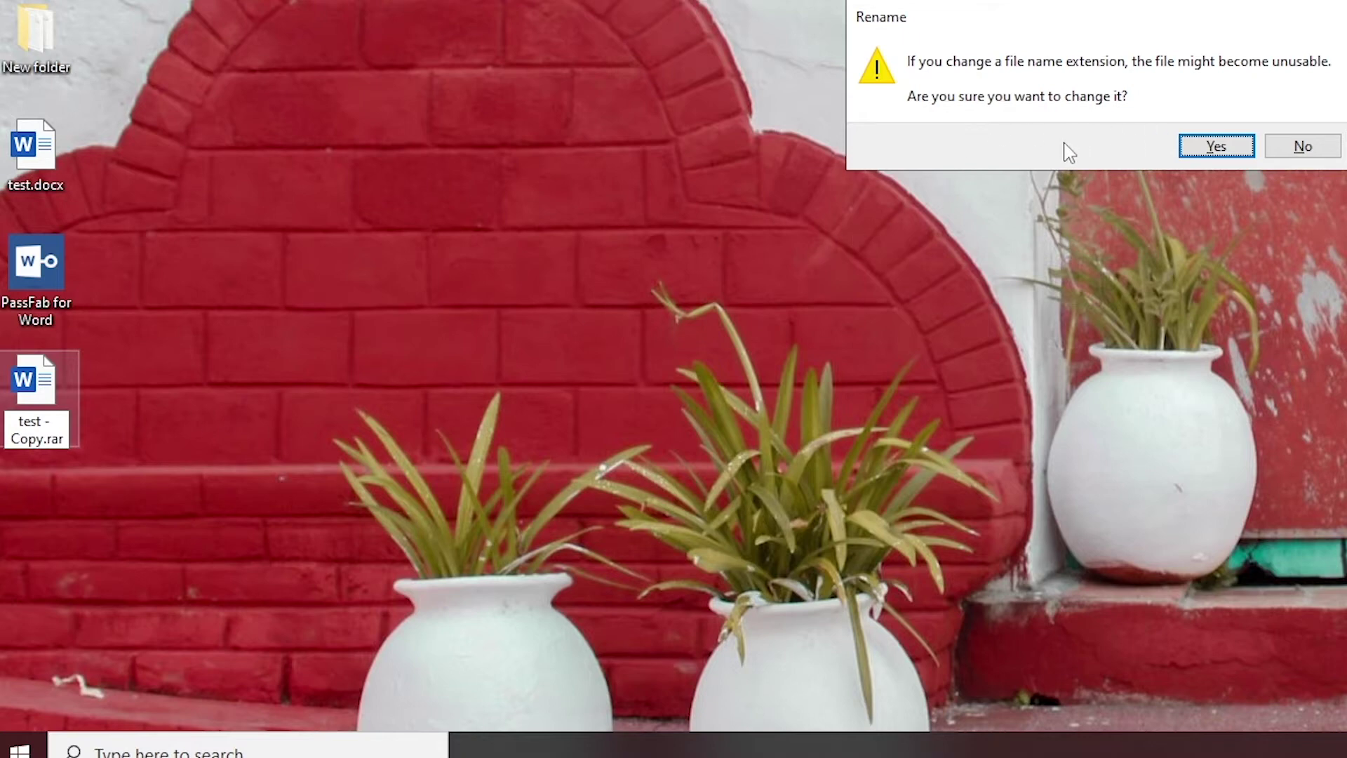
click(1217, 147)
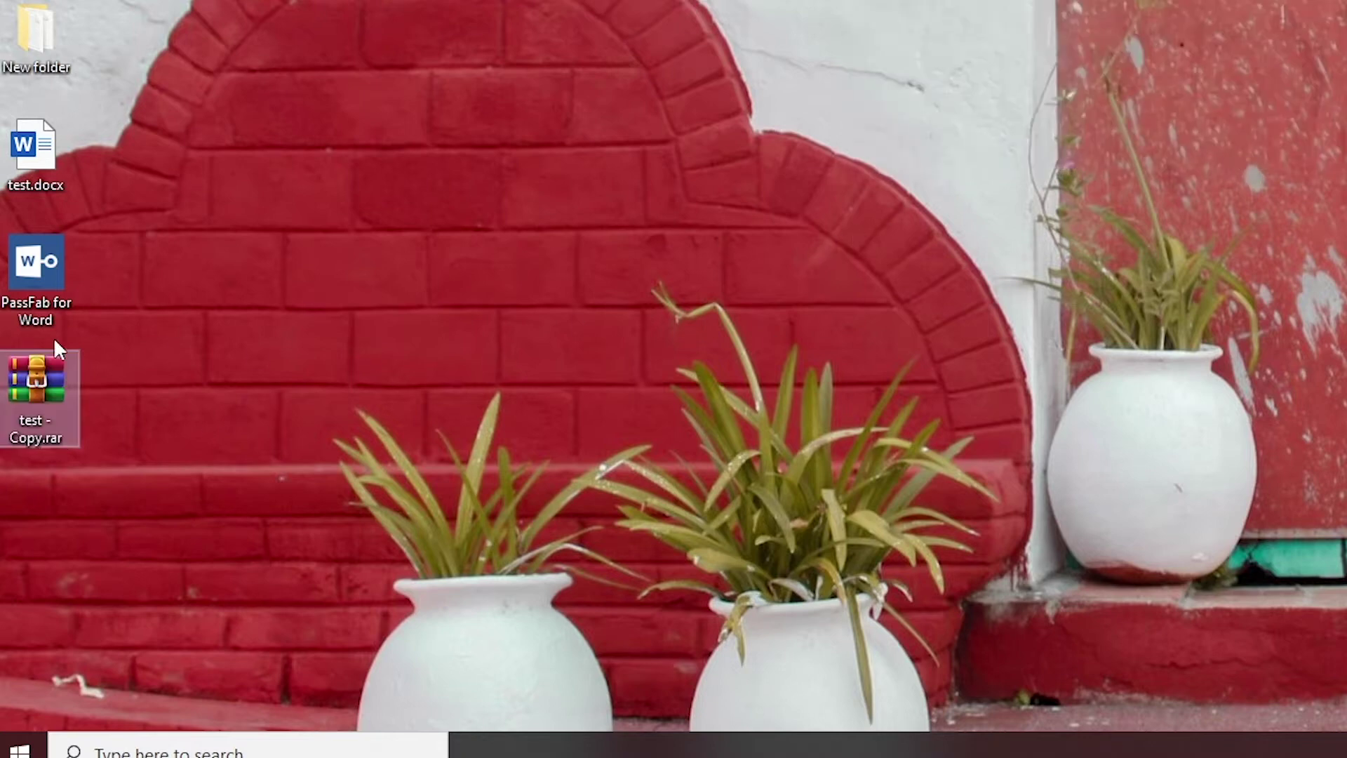
- Open test - Copy.rar in WinRAR and drag settings.xml from its word folder to the desktop
double_click(37, 379)
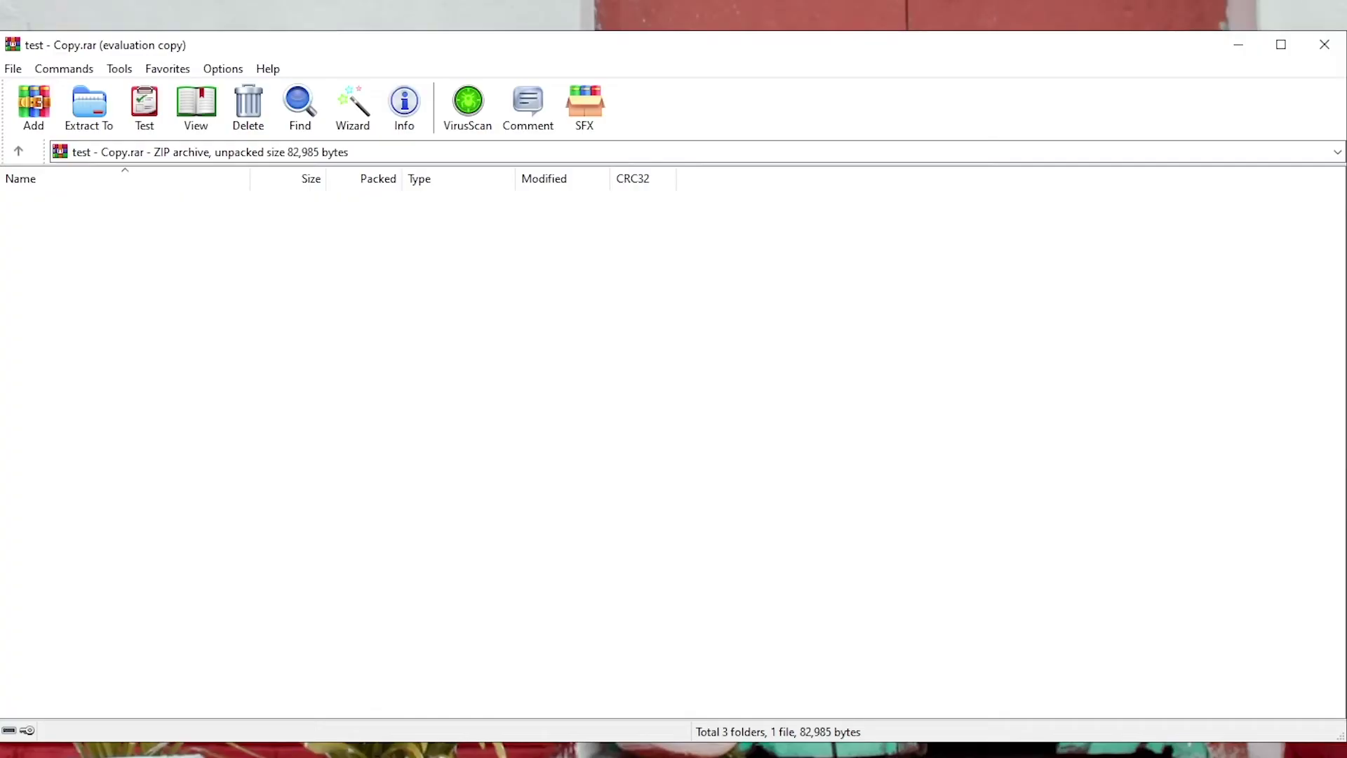
click(44, 255)
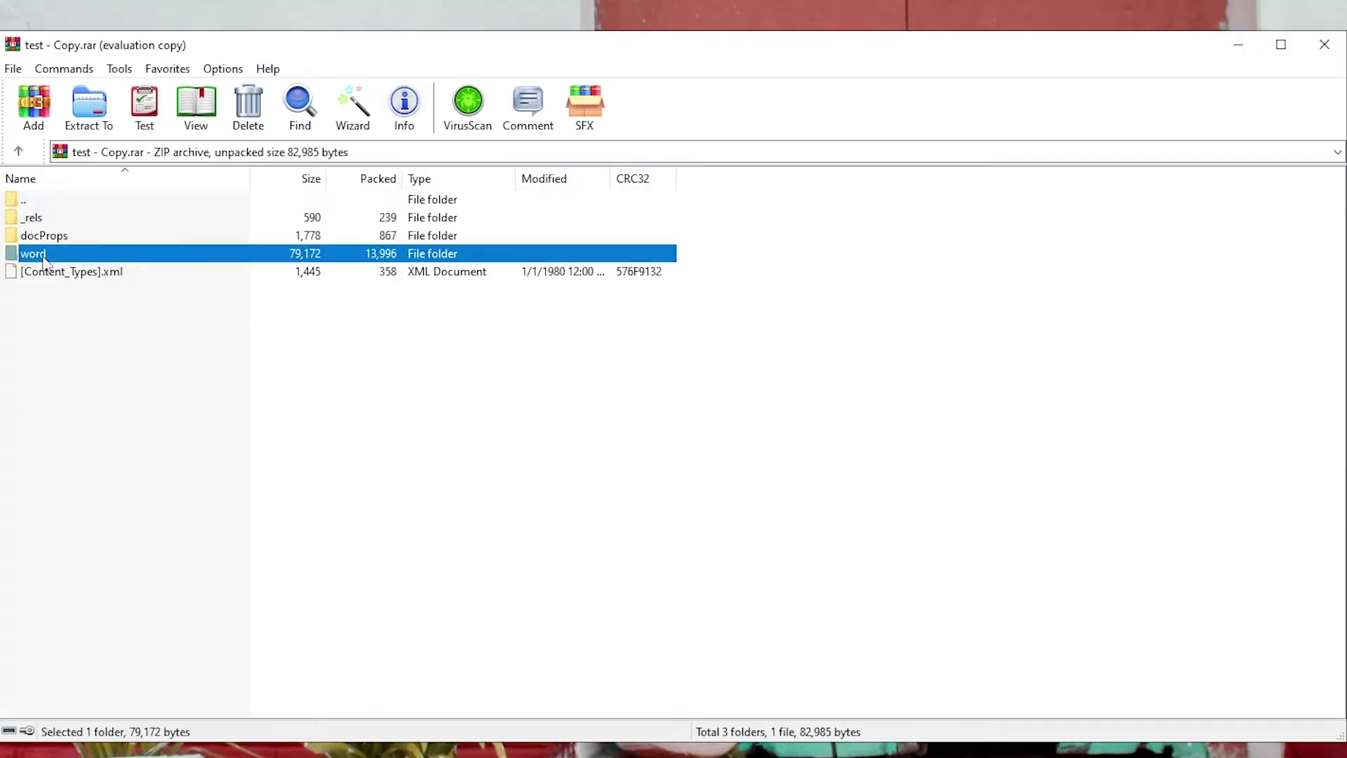
double_click(44, 256)
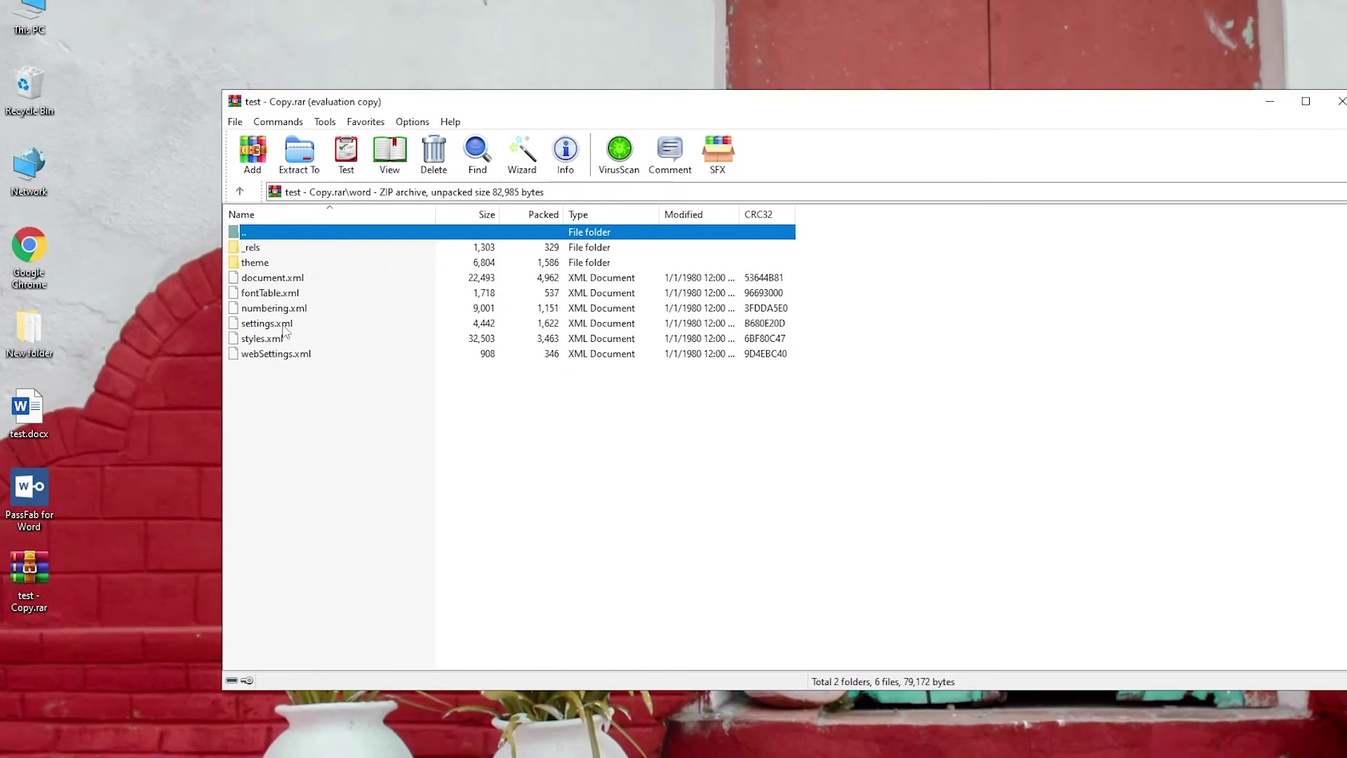
click(263, 323)
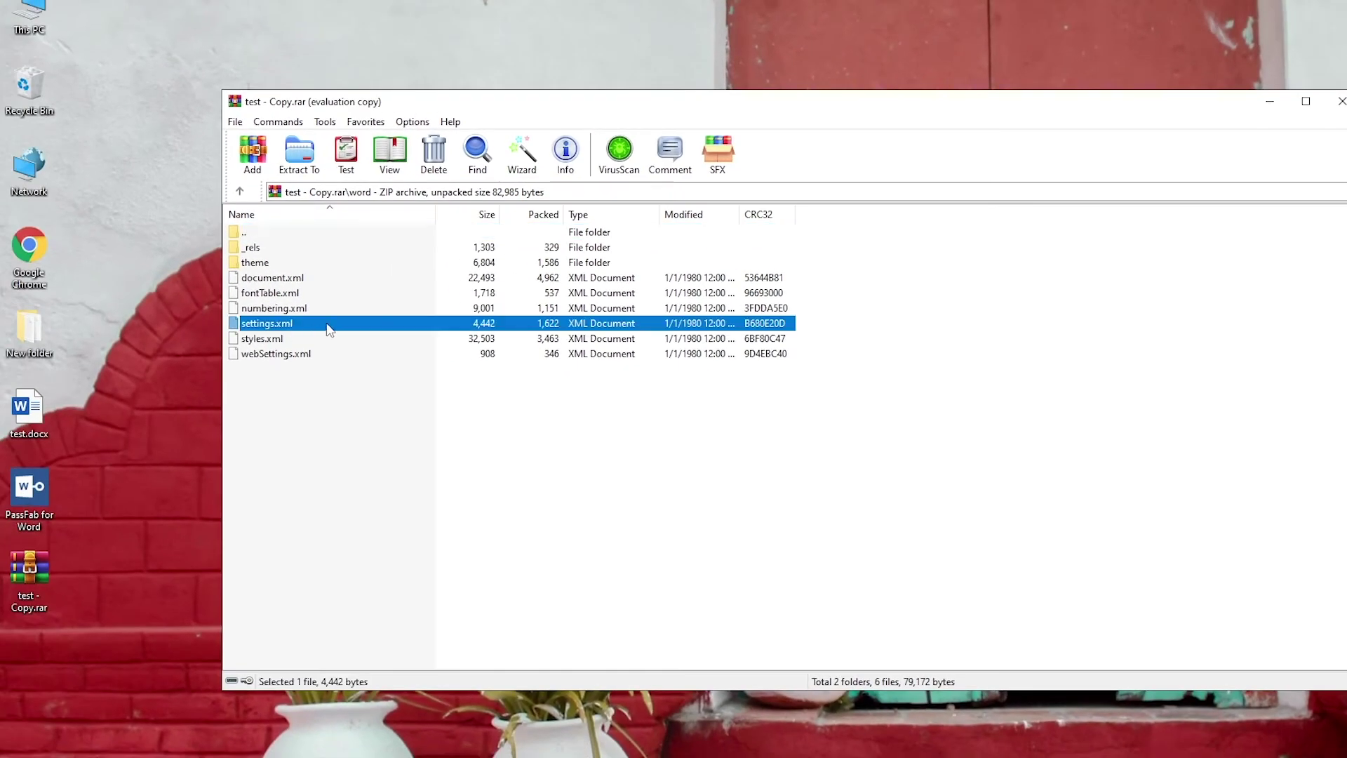
drag(250, 330, 42, 624)
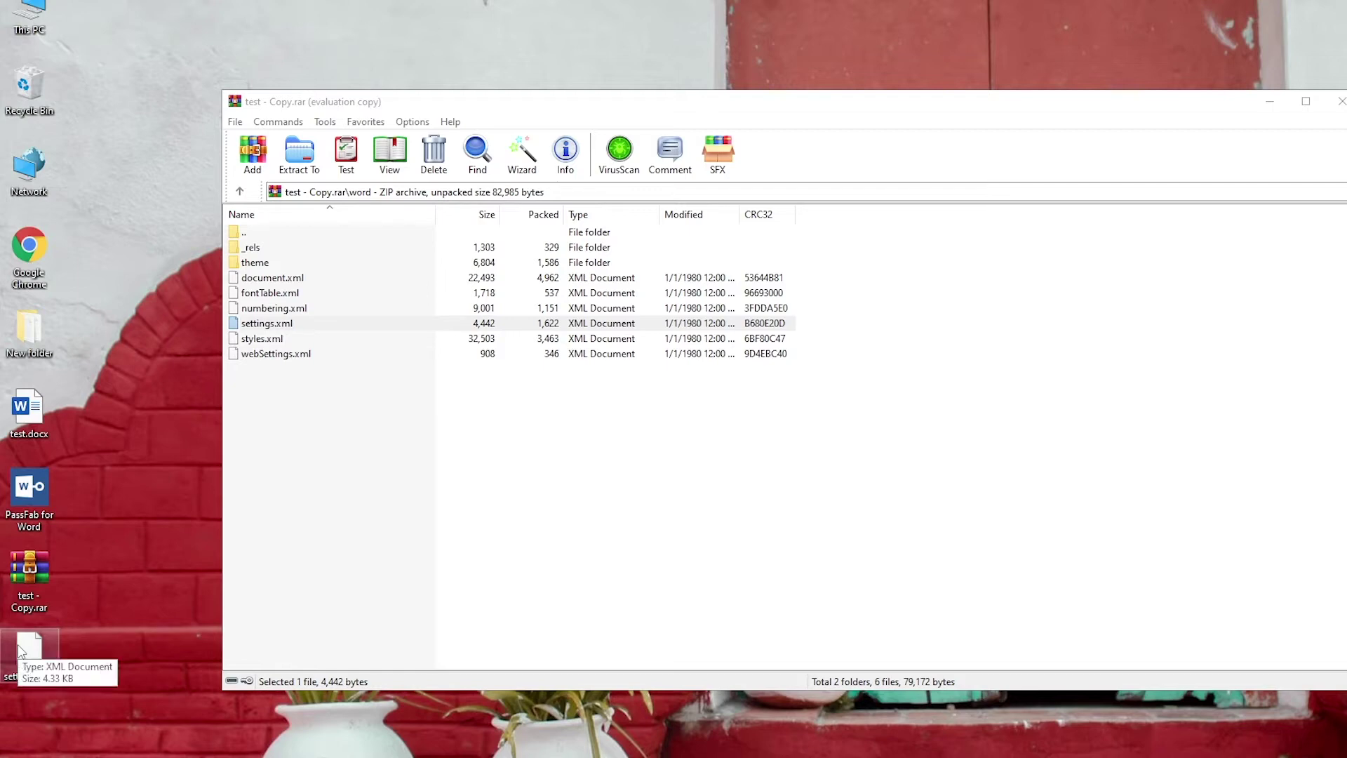
- Open the extracted settings.xml in Notepad and locate the w:enforcement attribute
right_click(22, 652)
mouse_move(68, 398)
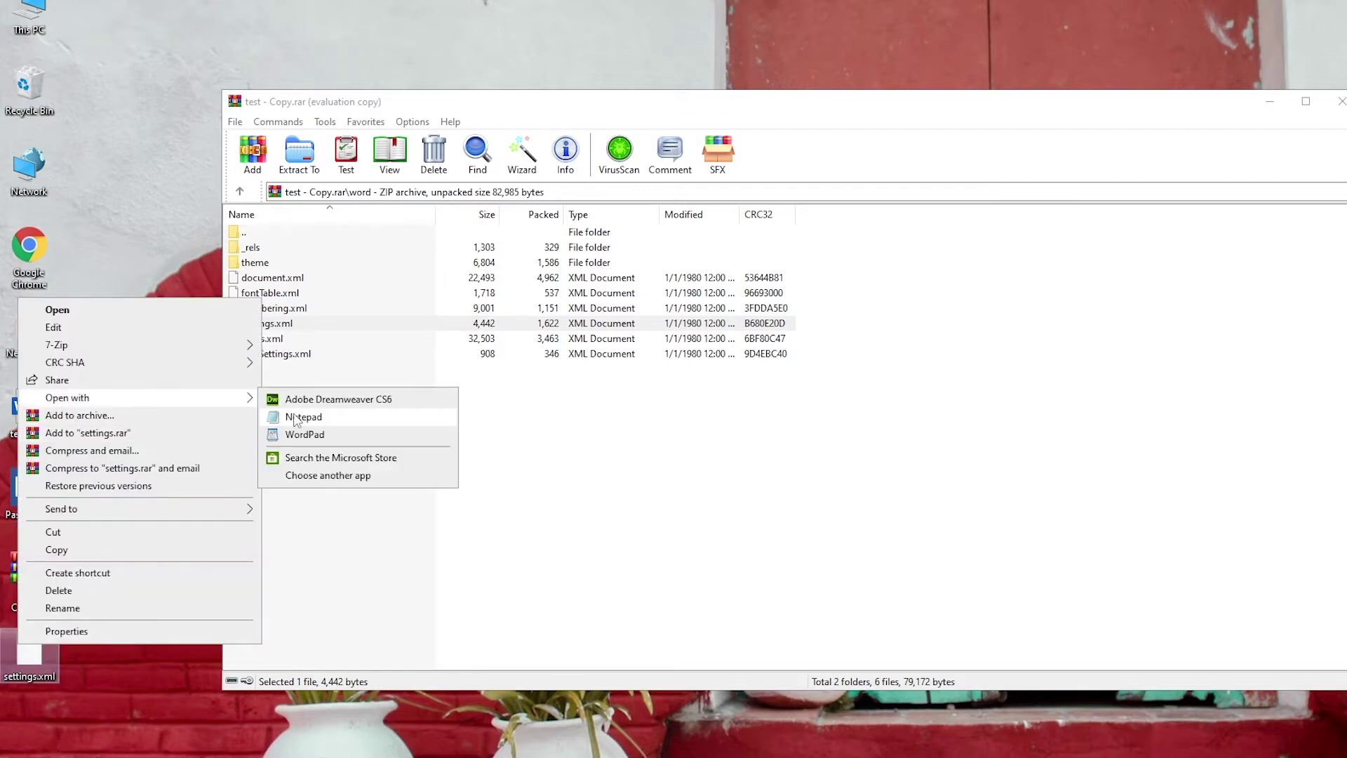
click(304, 417)
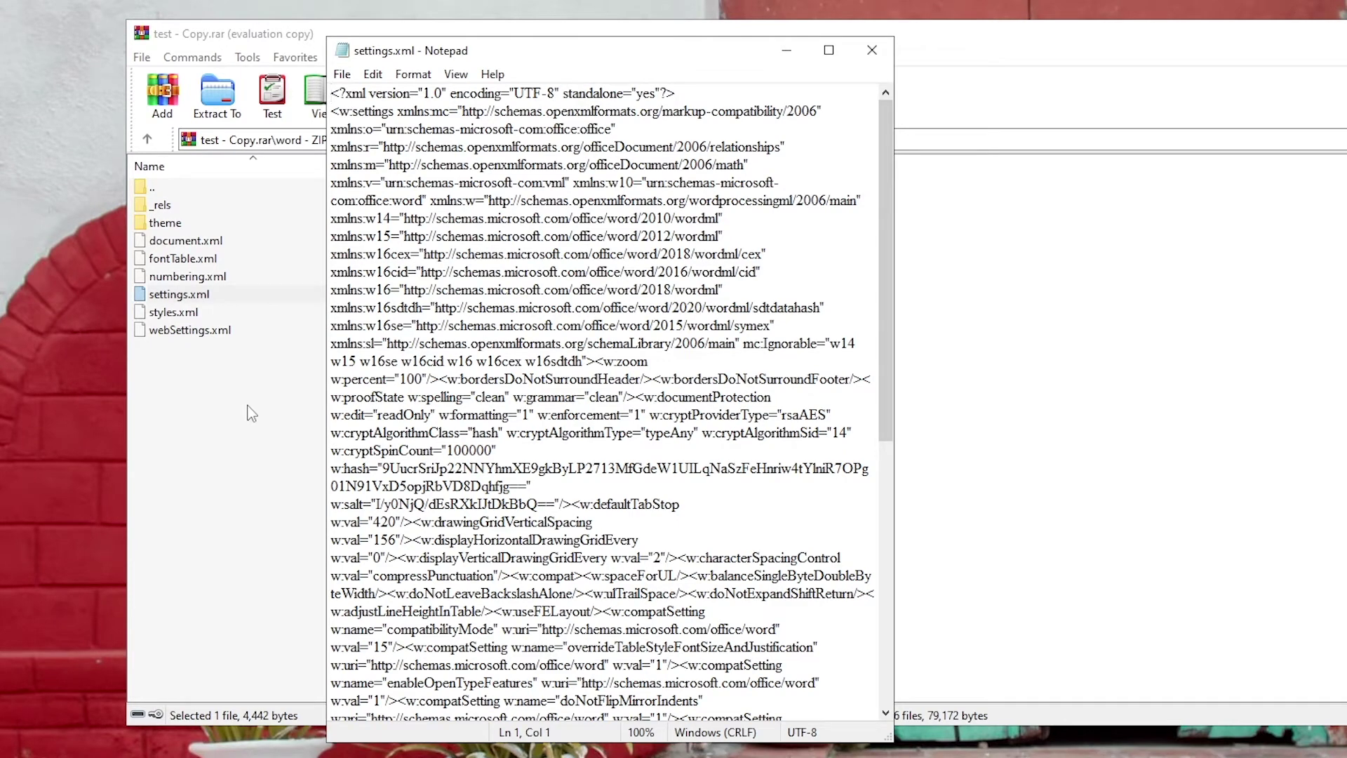
key(ctrl+f)
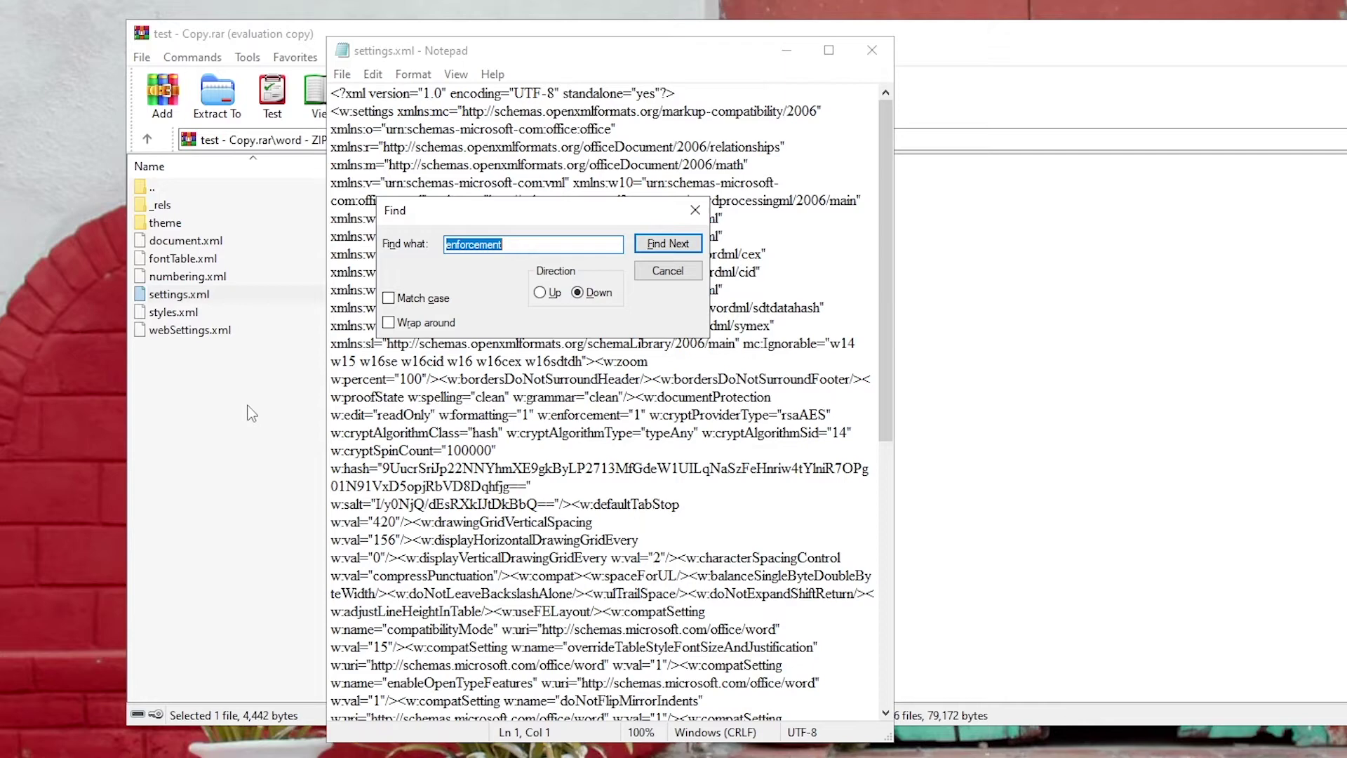
text(w:en)
text(force)
text(men)
click(667, 243)
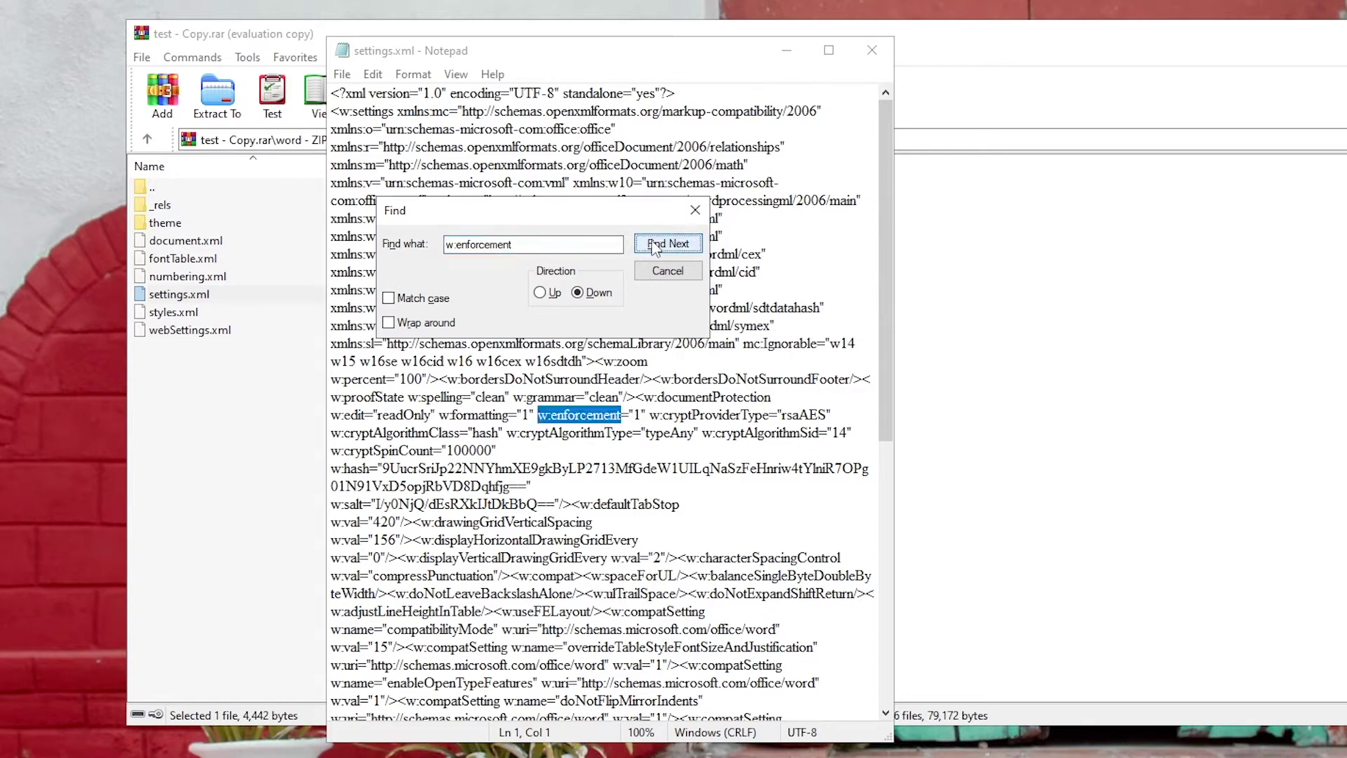
click(696, 210)
- Change the w:enforcement value from 1 to 0 and save settings.xml
click(553, 415)
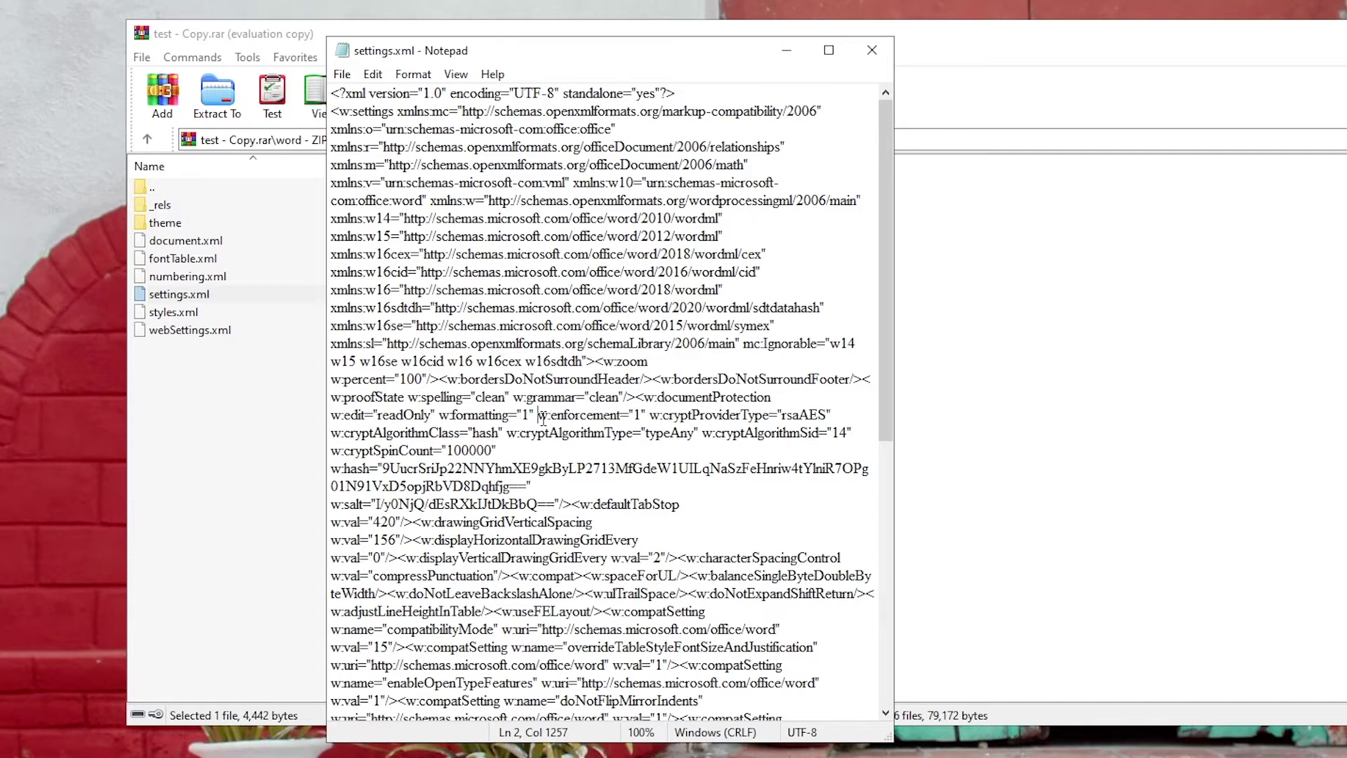
drag(539, 416, 624, 416)
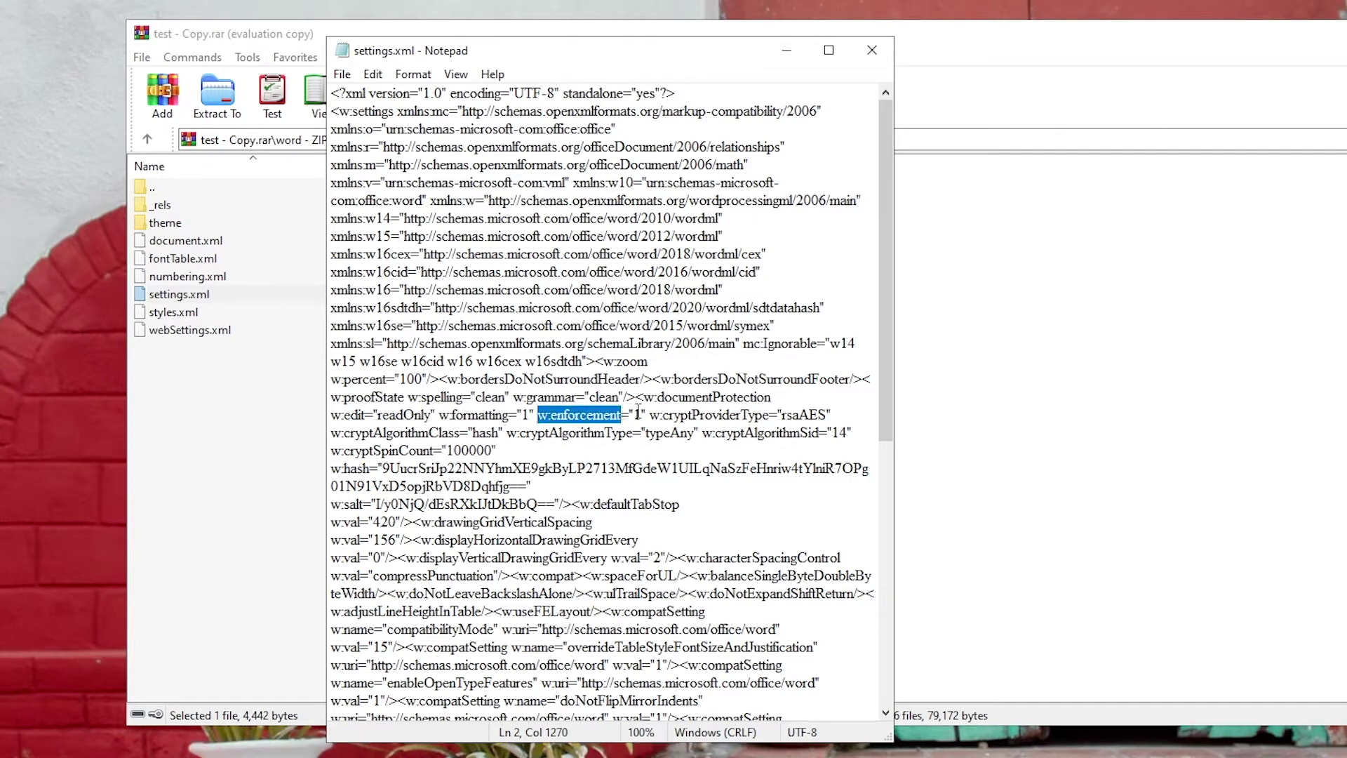
double_click(638, 415)
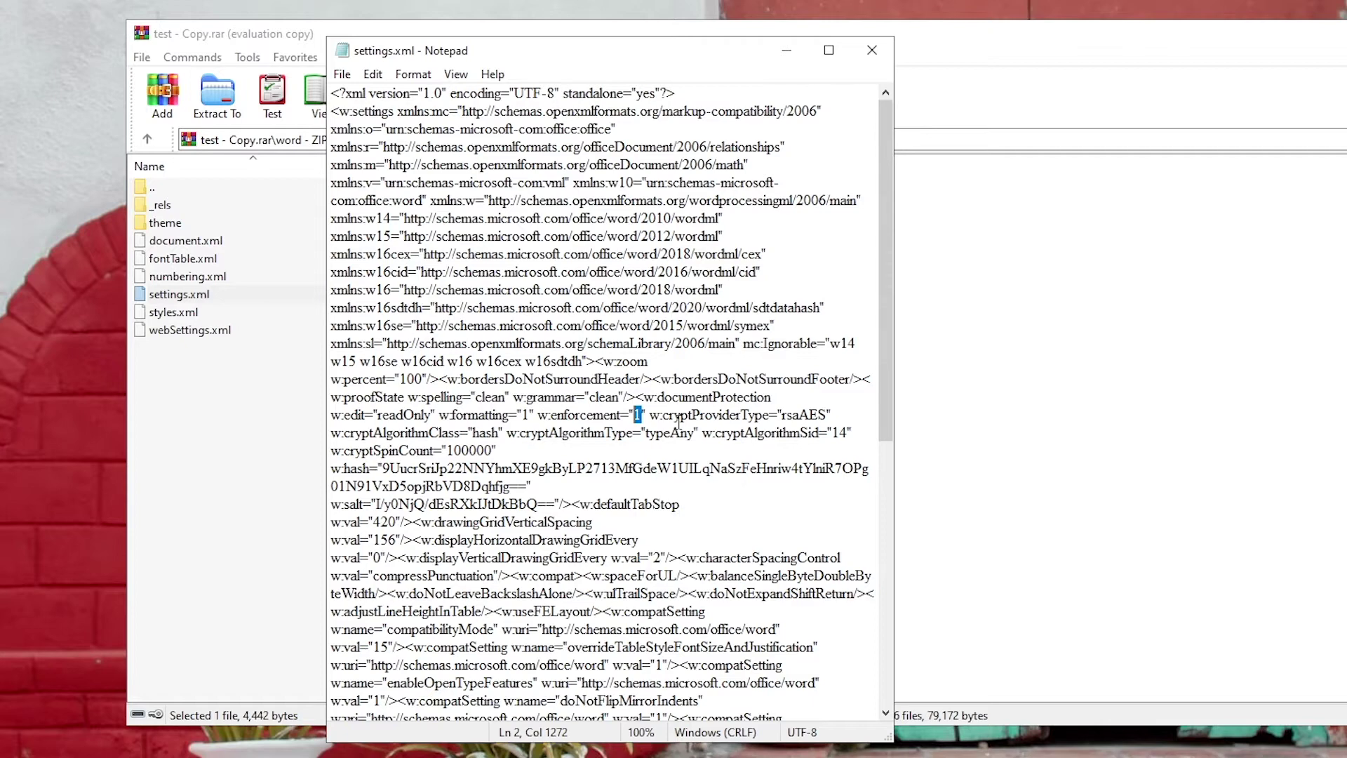
text(0)
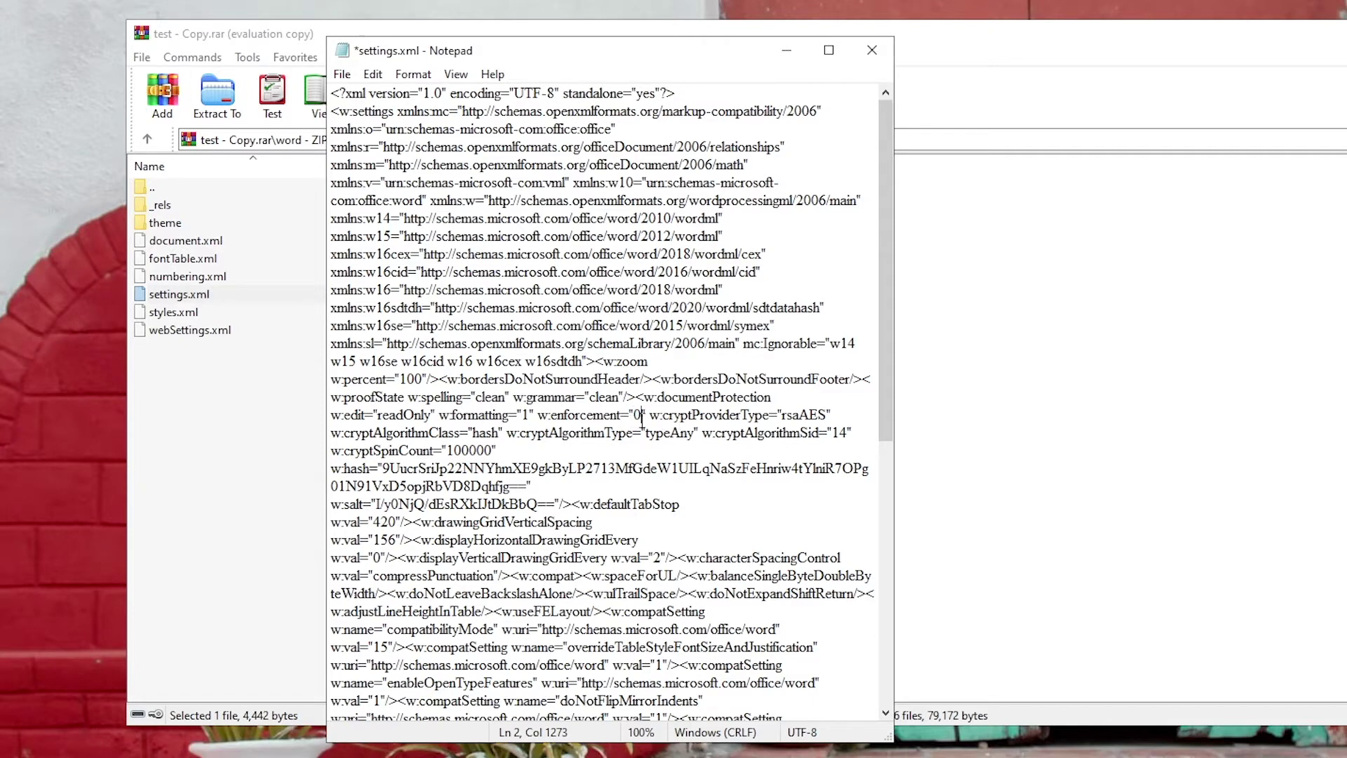
click(341, 75)
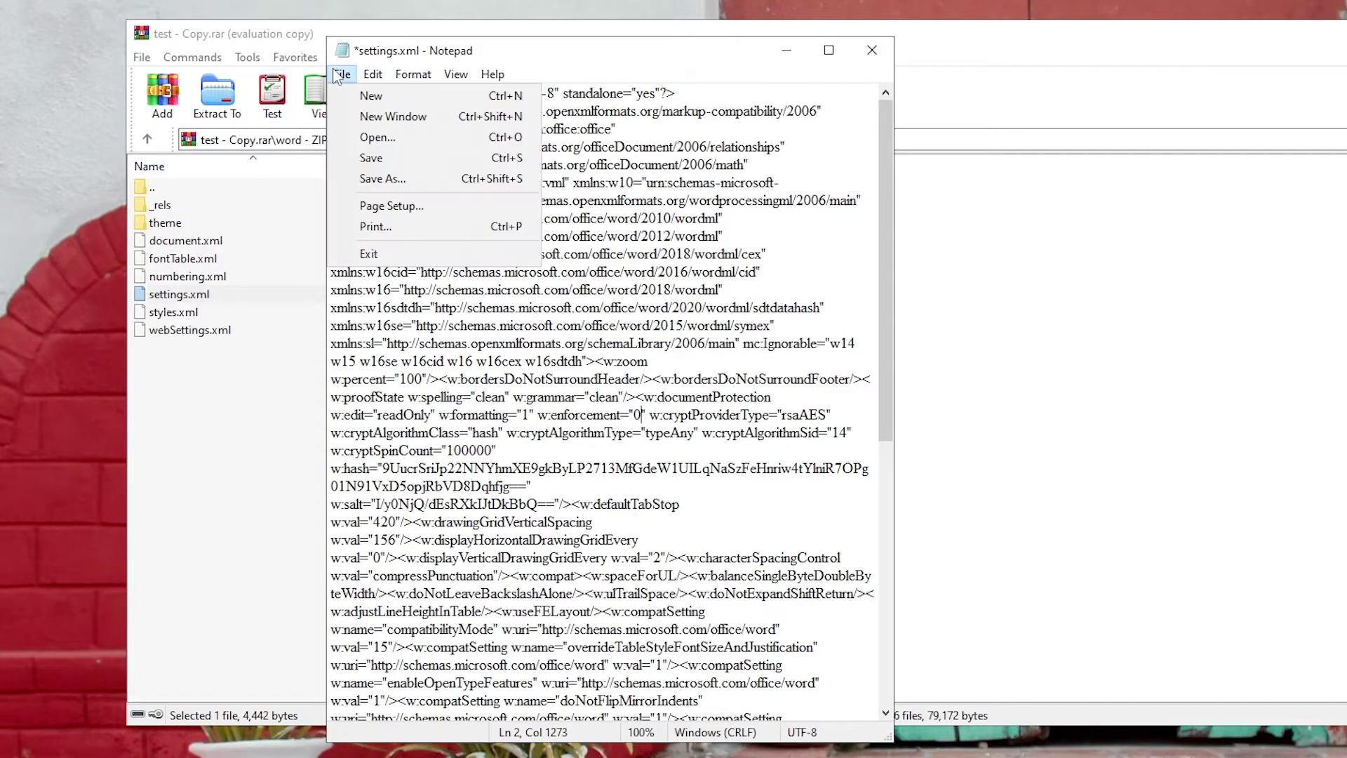
click(392, 164)
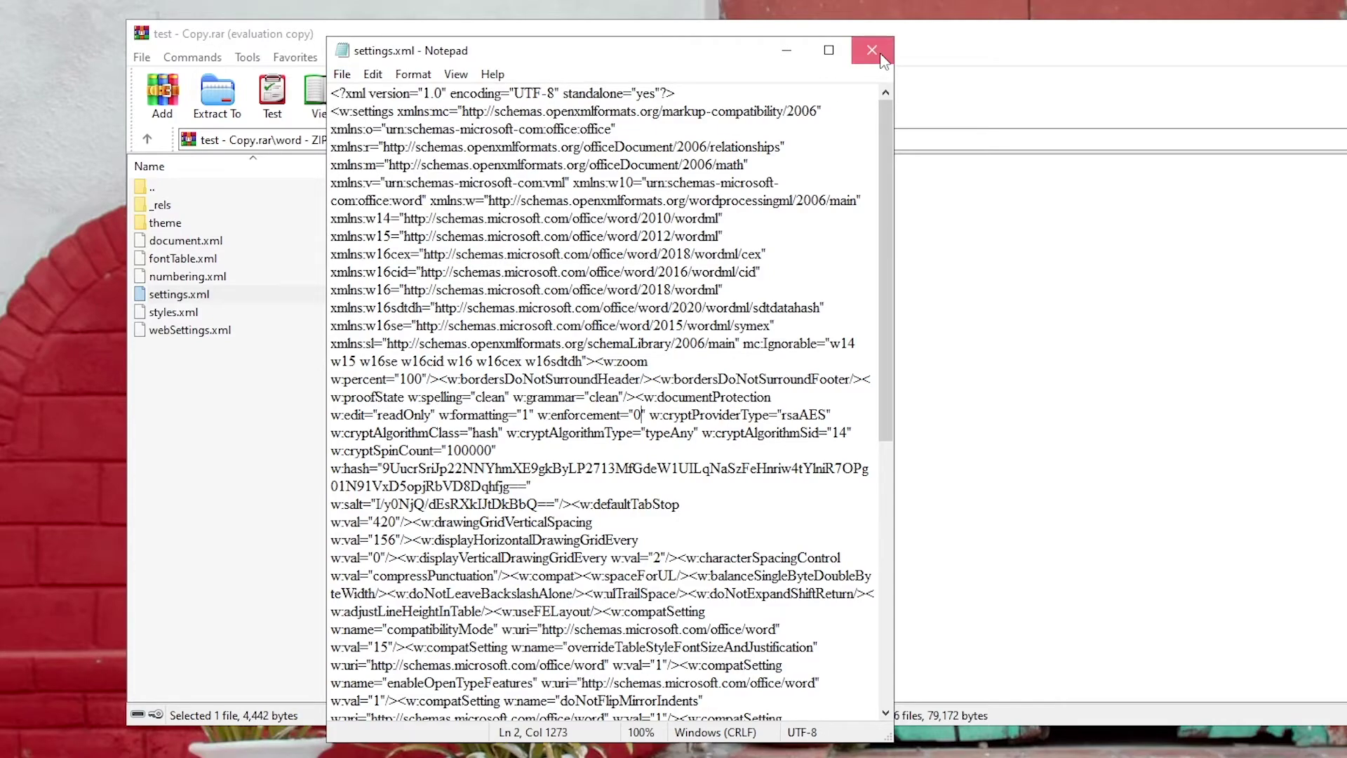
- Close Notepad, add the edited settings.xml into test - Copy.rar, and close WinRAR
click(871, 50)
drag(27, 592, 255, 306)
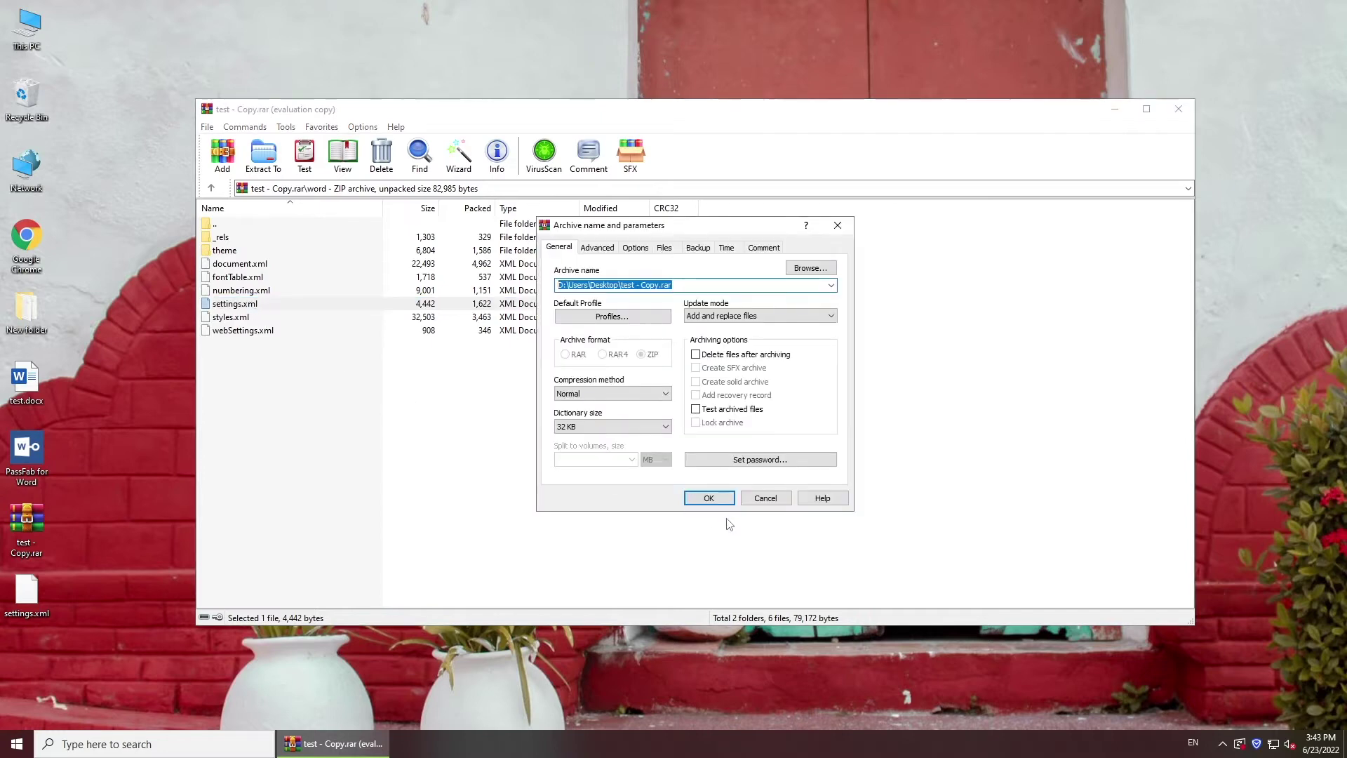
click(705, 499)
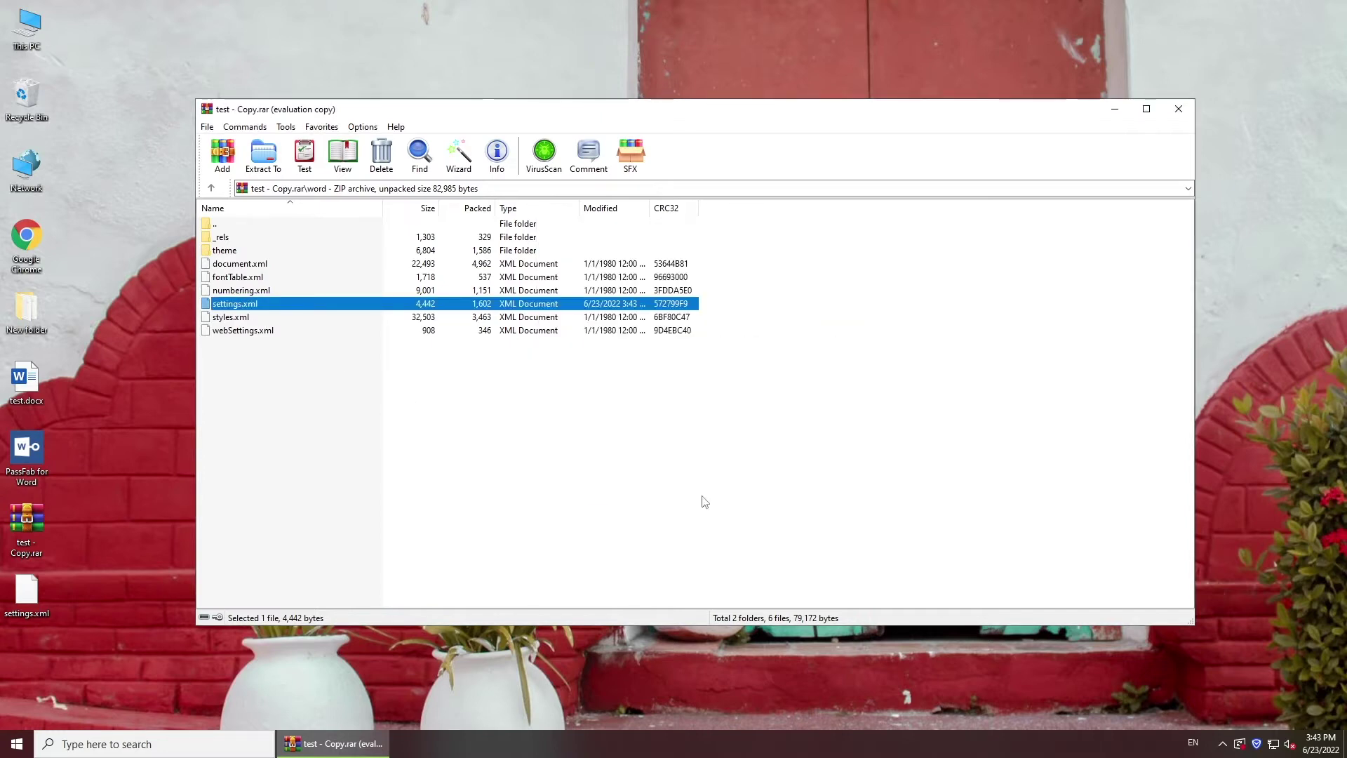
click(1180, 109)
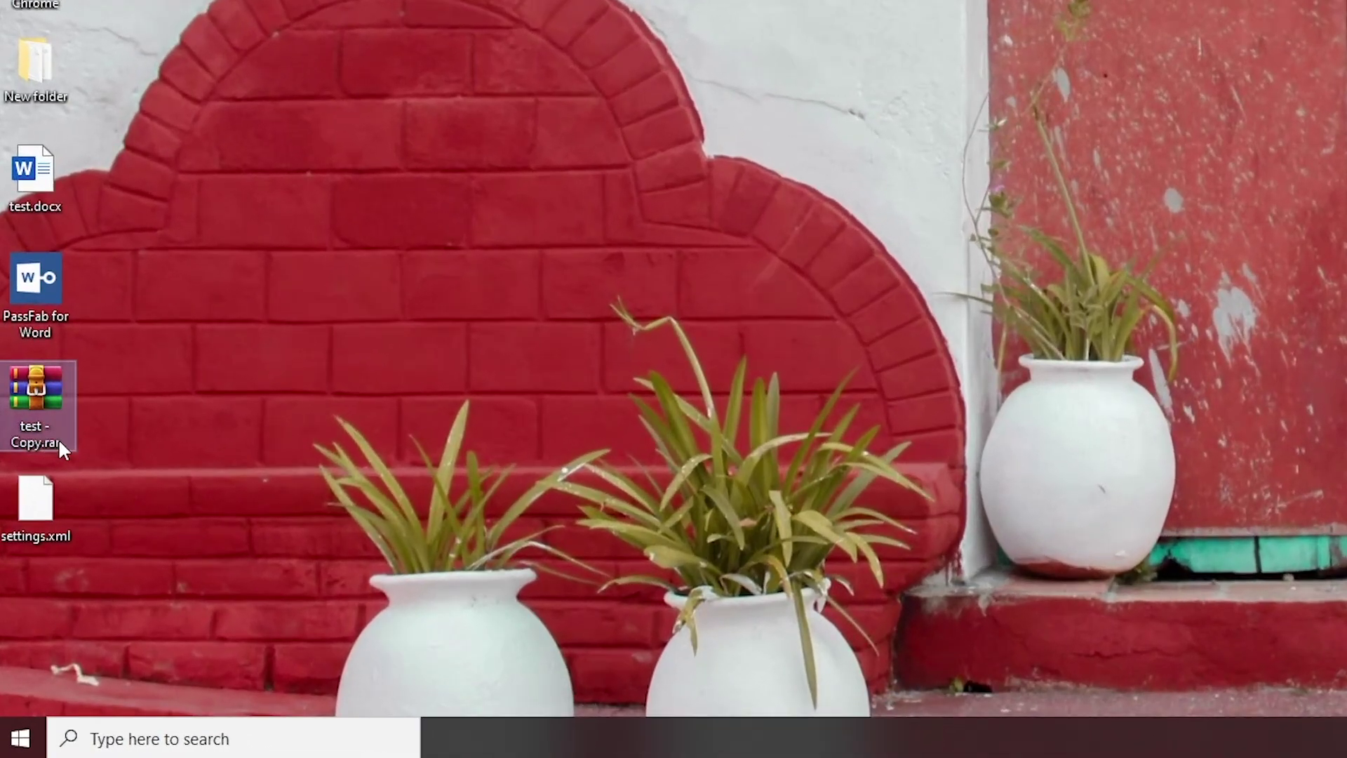
- Rename test - Copy.rar back to test - Copy.docx and open it in Word
click(58, 438)
drag(64, 443, 47, 444)
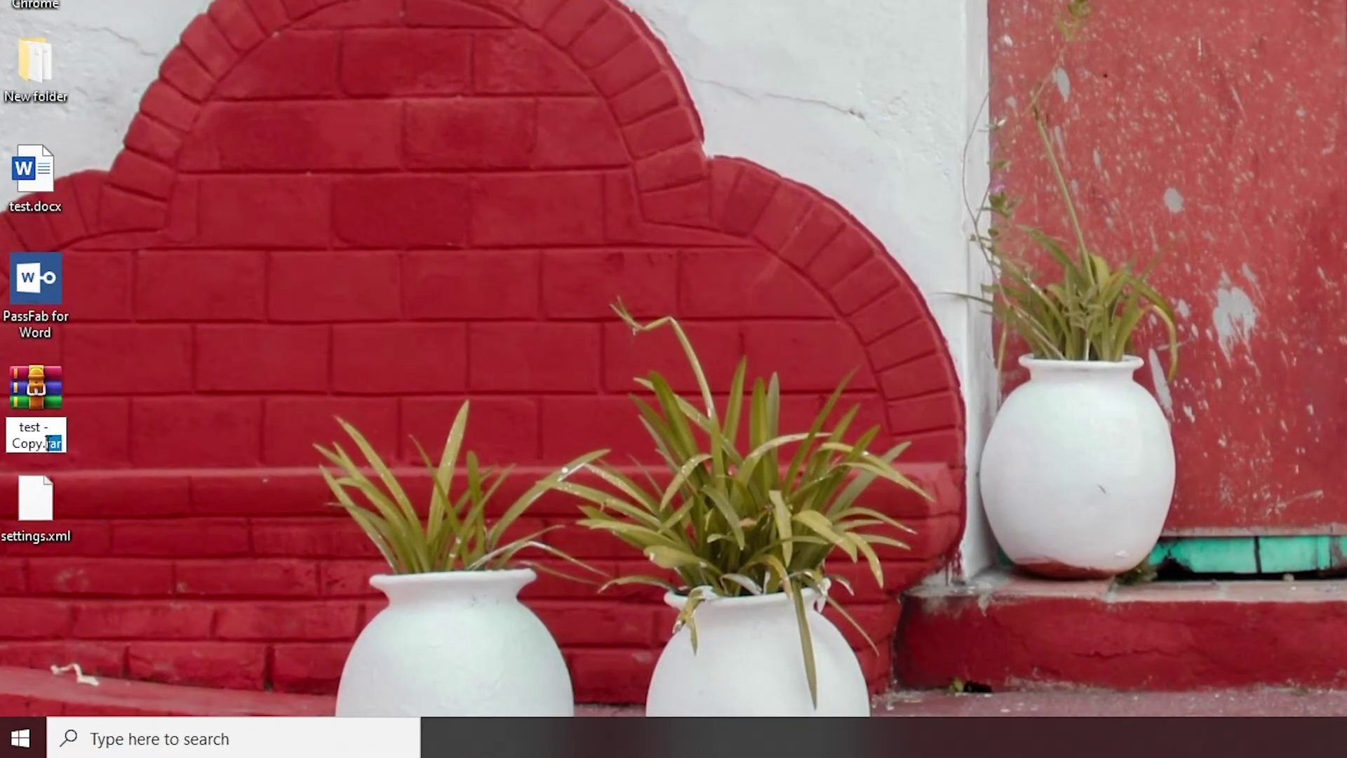
text(docx)
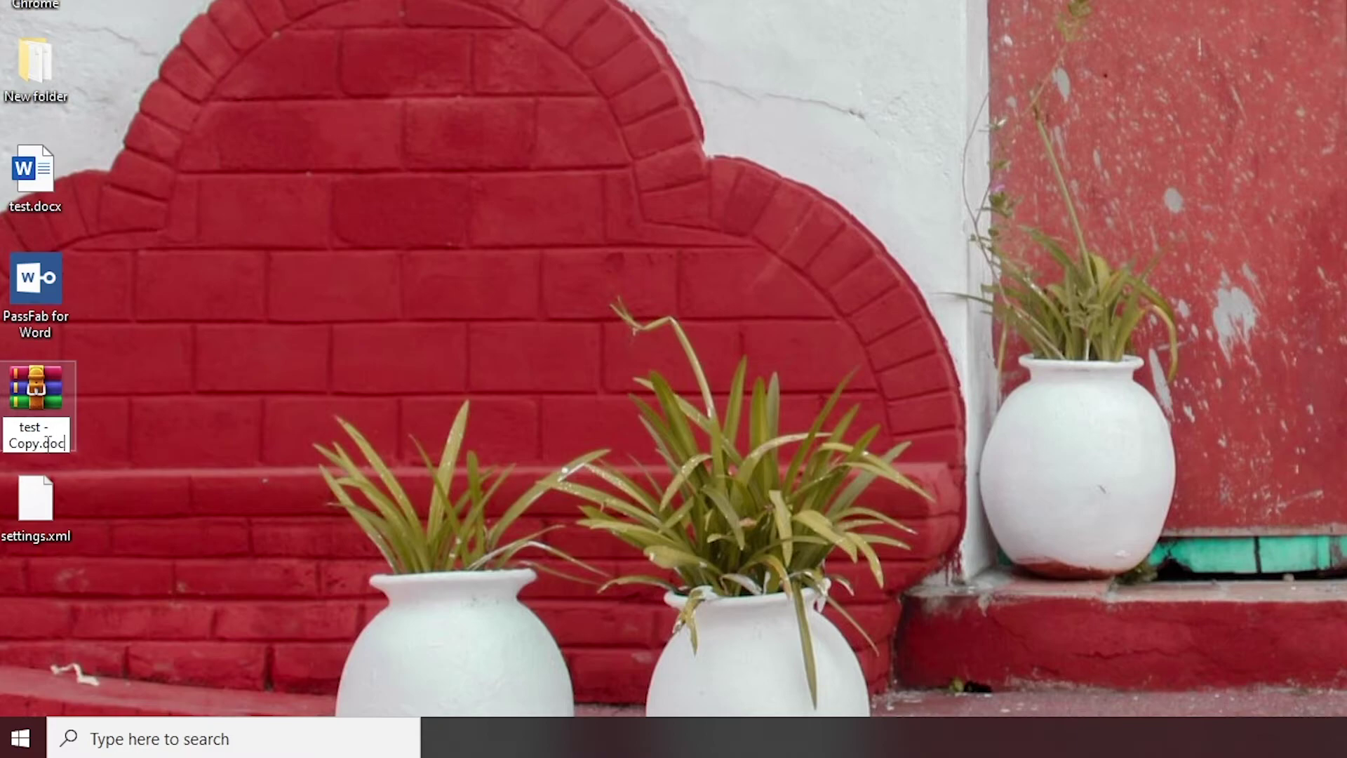
key(Return)
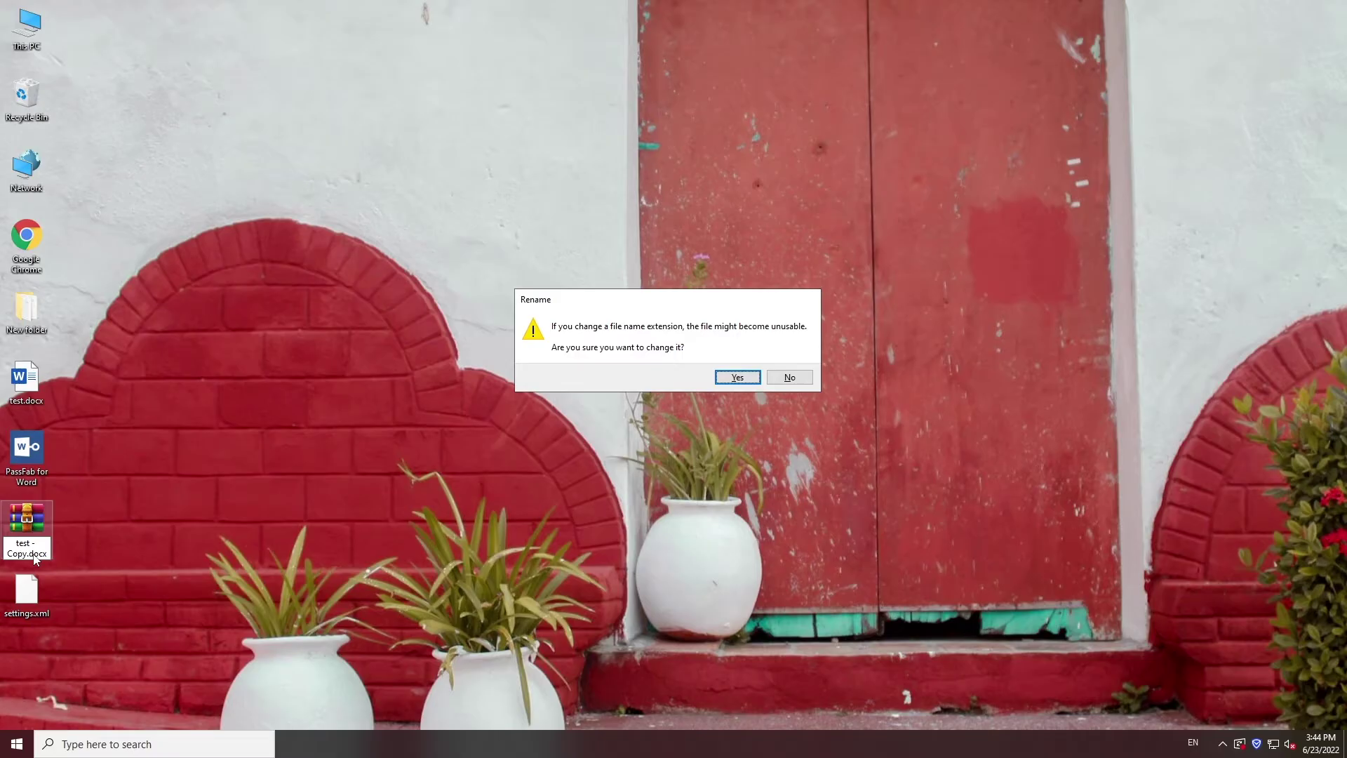
click(737, 377)
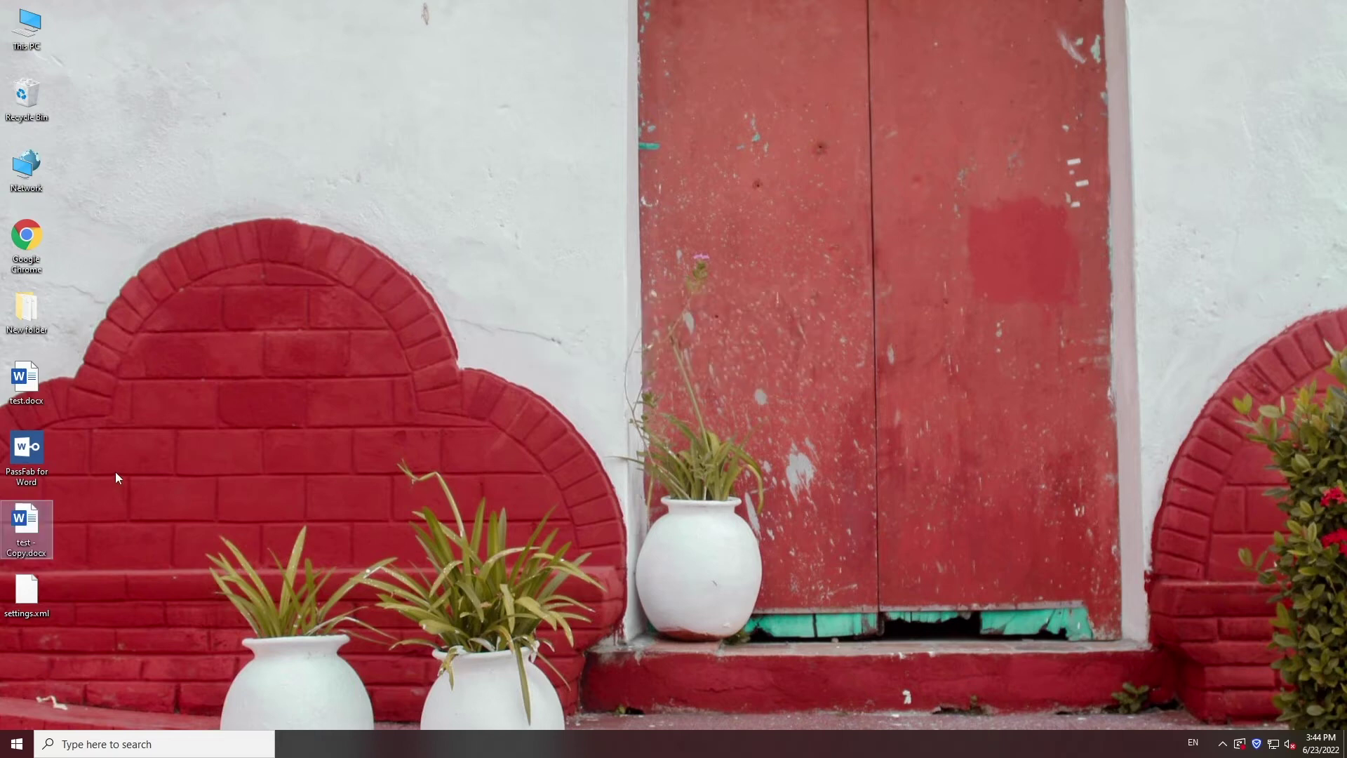
double_click(28, 521)
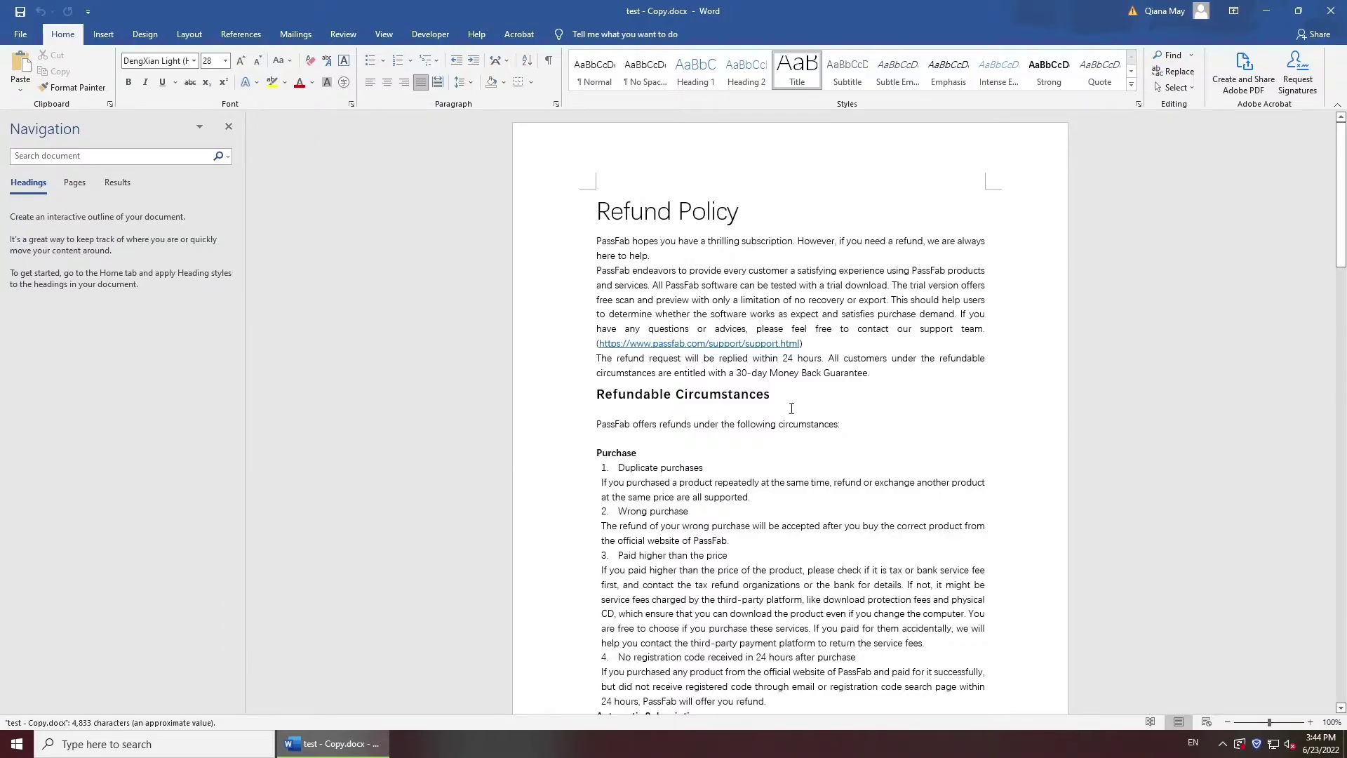
- Insert blank lines after the Refundable Circumstances heading to confirm editing works
click(797, 404)
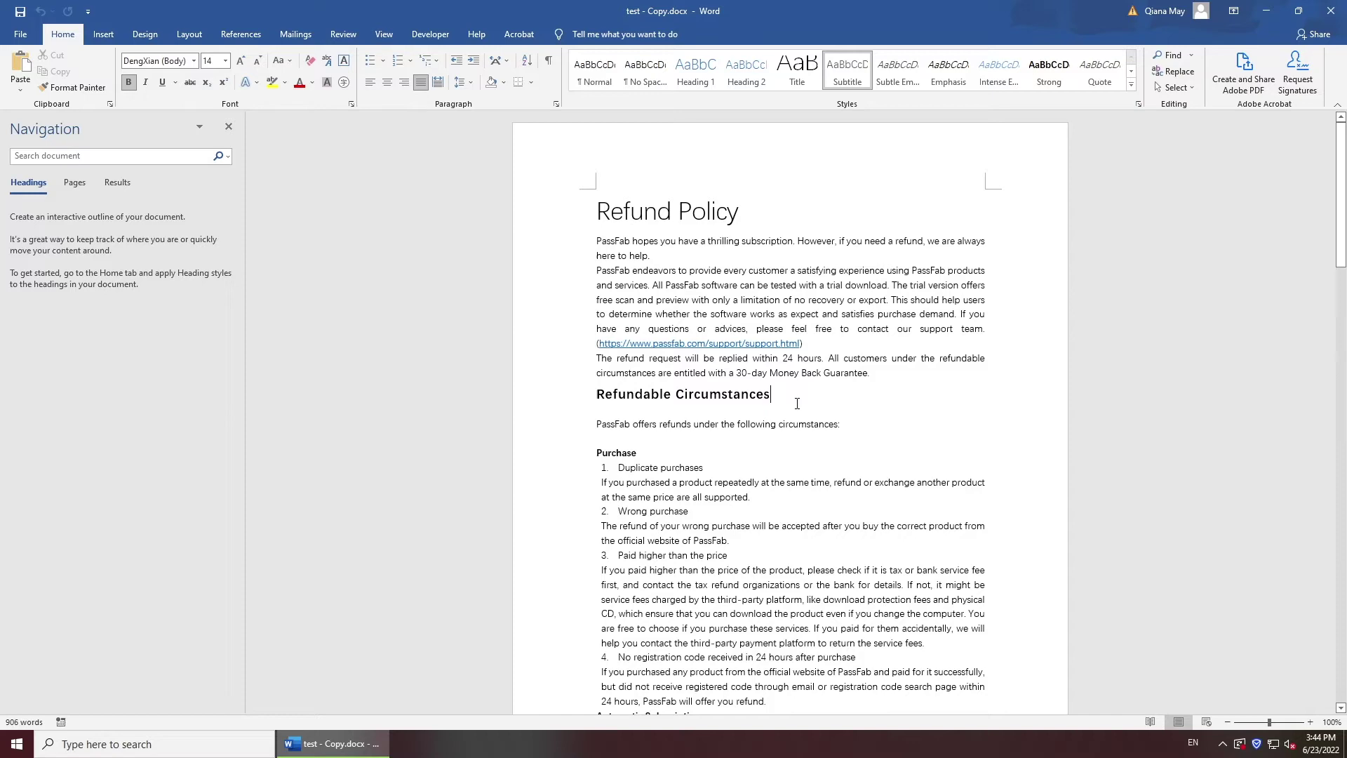
key(Return)
key(Return)
key(Return)
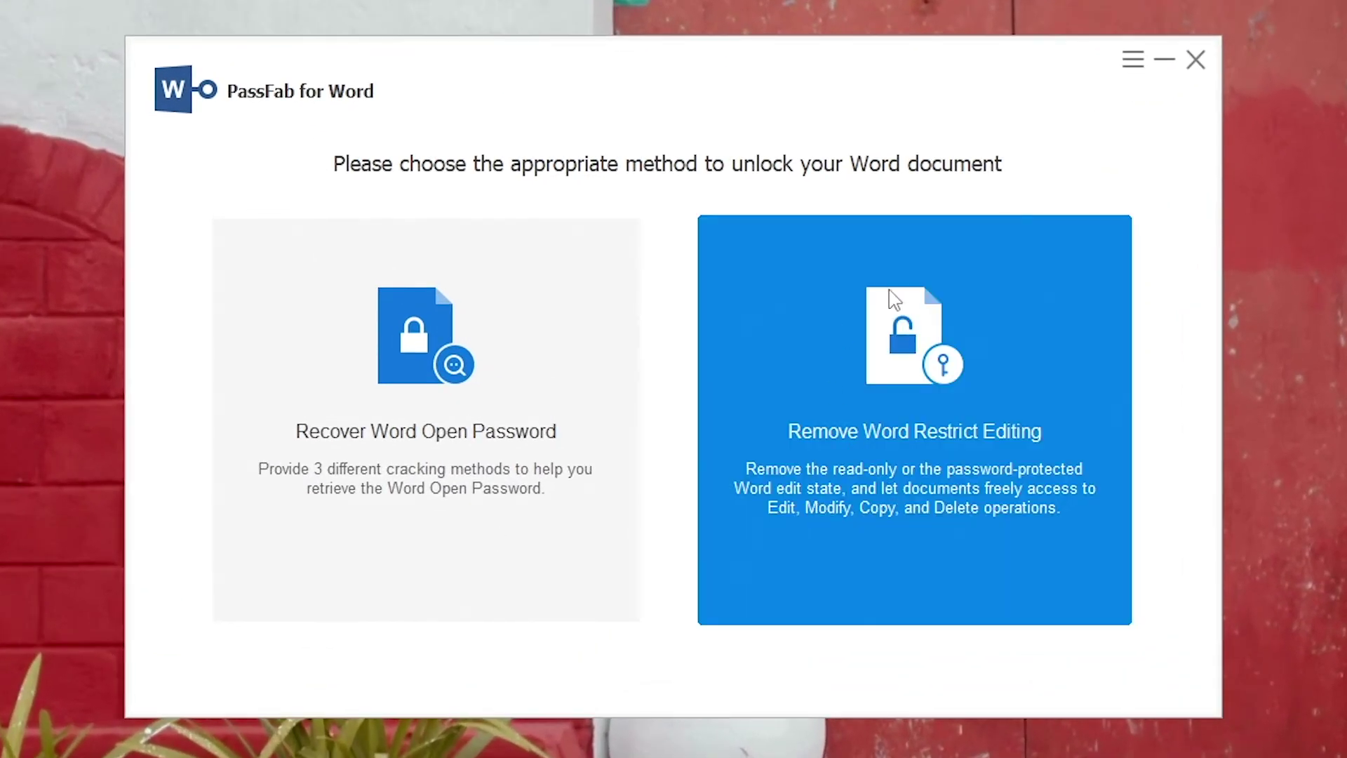
- Import test.docx into PassFab's Remove Word Restrict Editing mode and run Remove
click(898, 359)
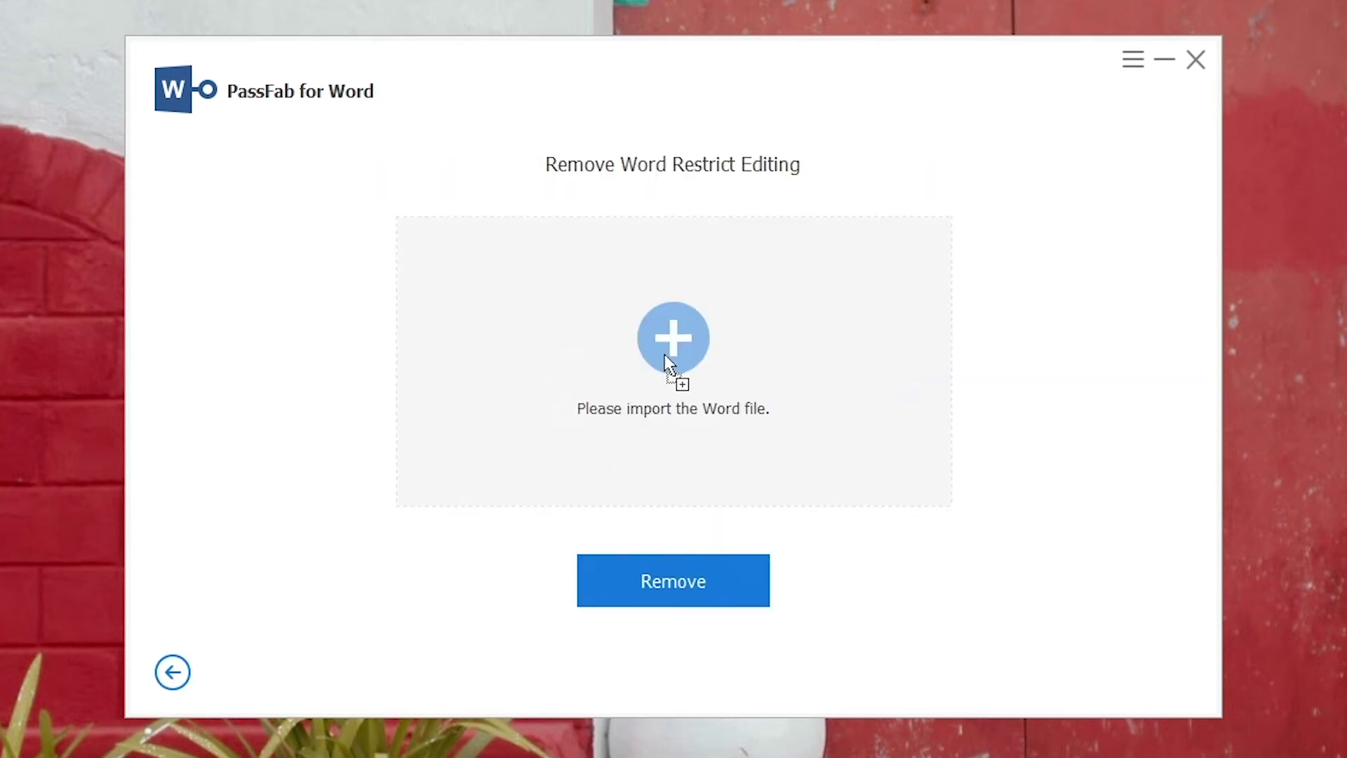
click(665, 354)
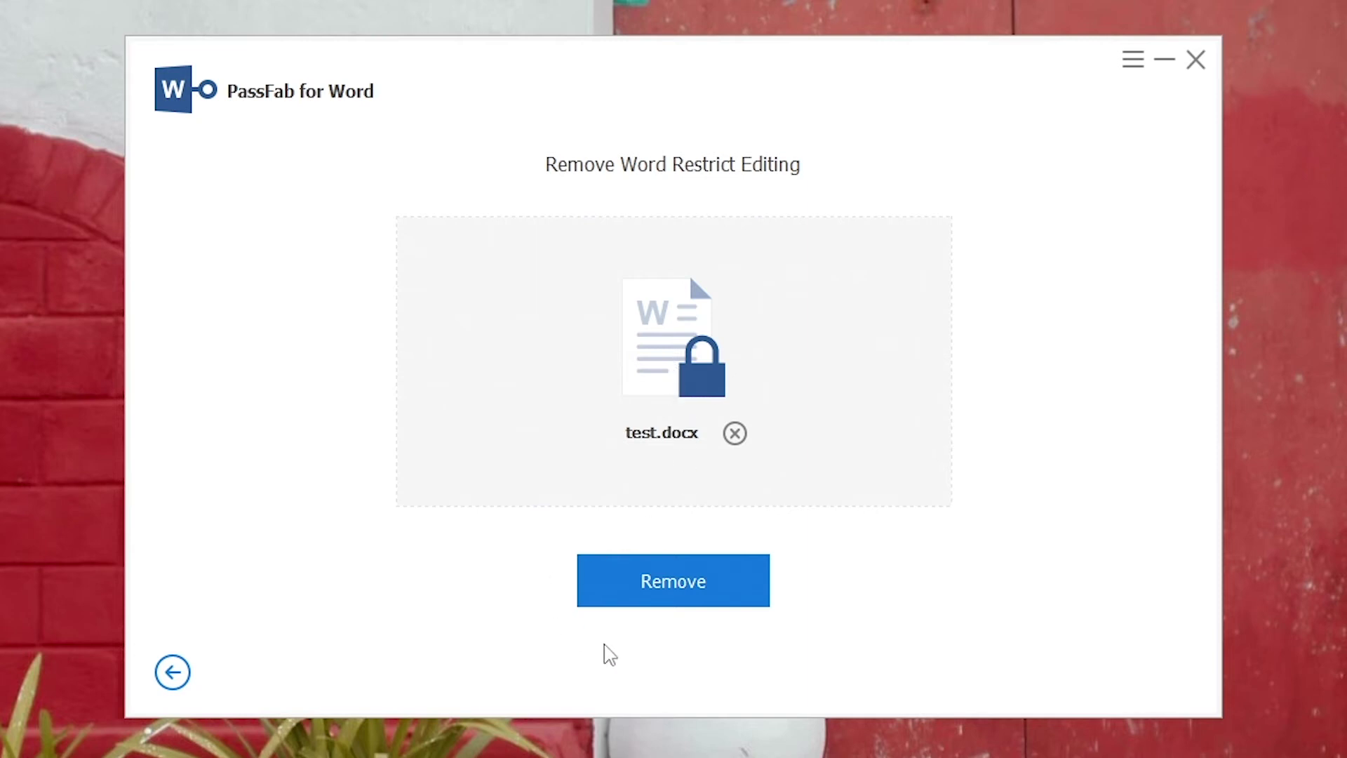
click(685, 585)
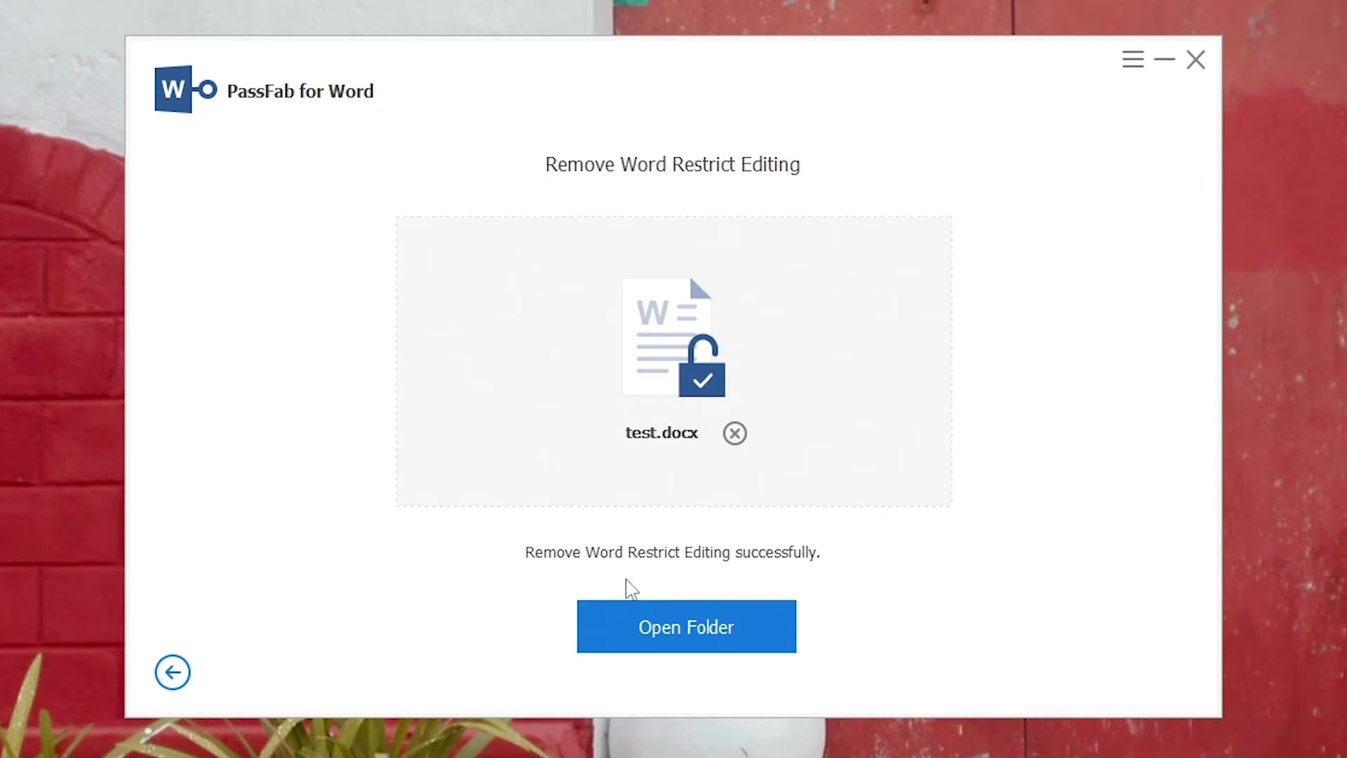
- Open the D:\PassFab_Word output folder and launch unprotect_test.docx in Word
click(676, 628)
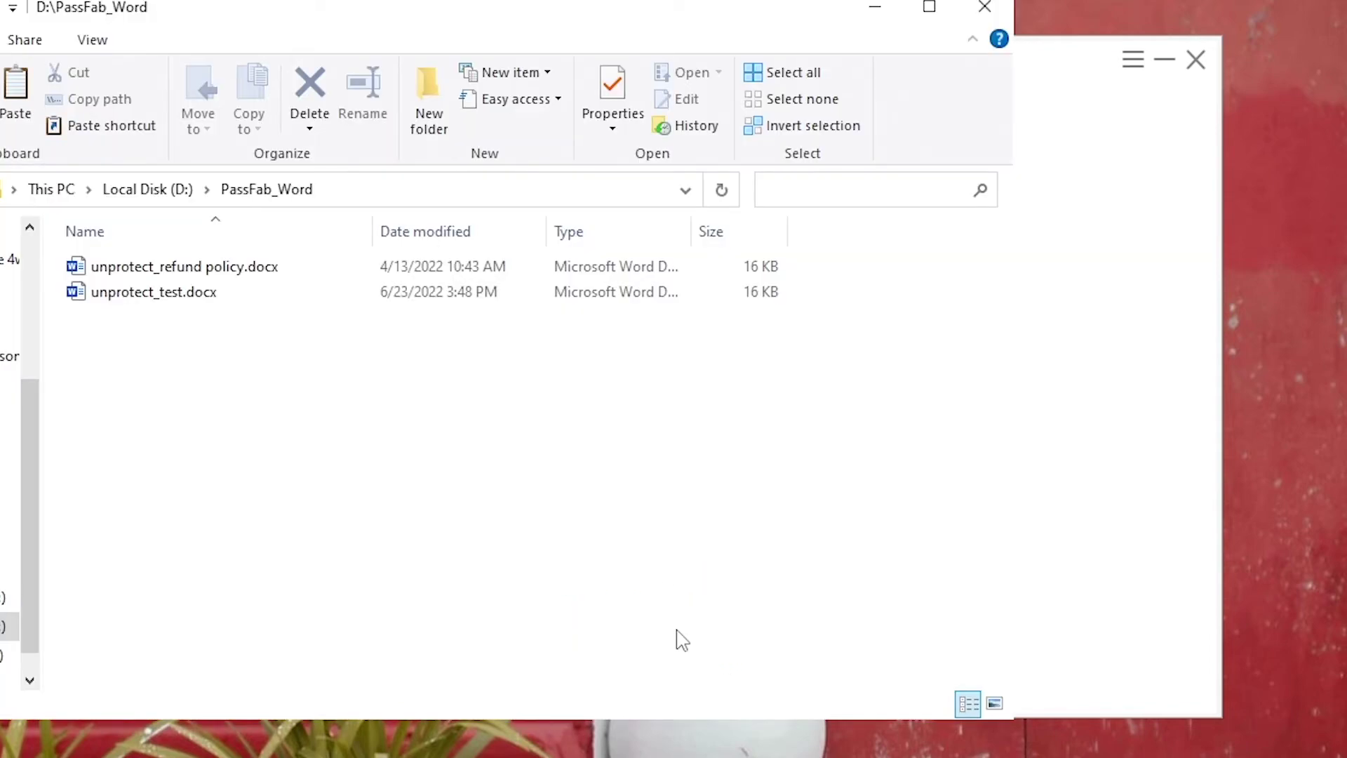
click(148, 293)
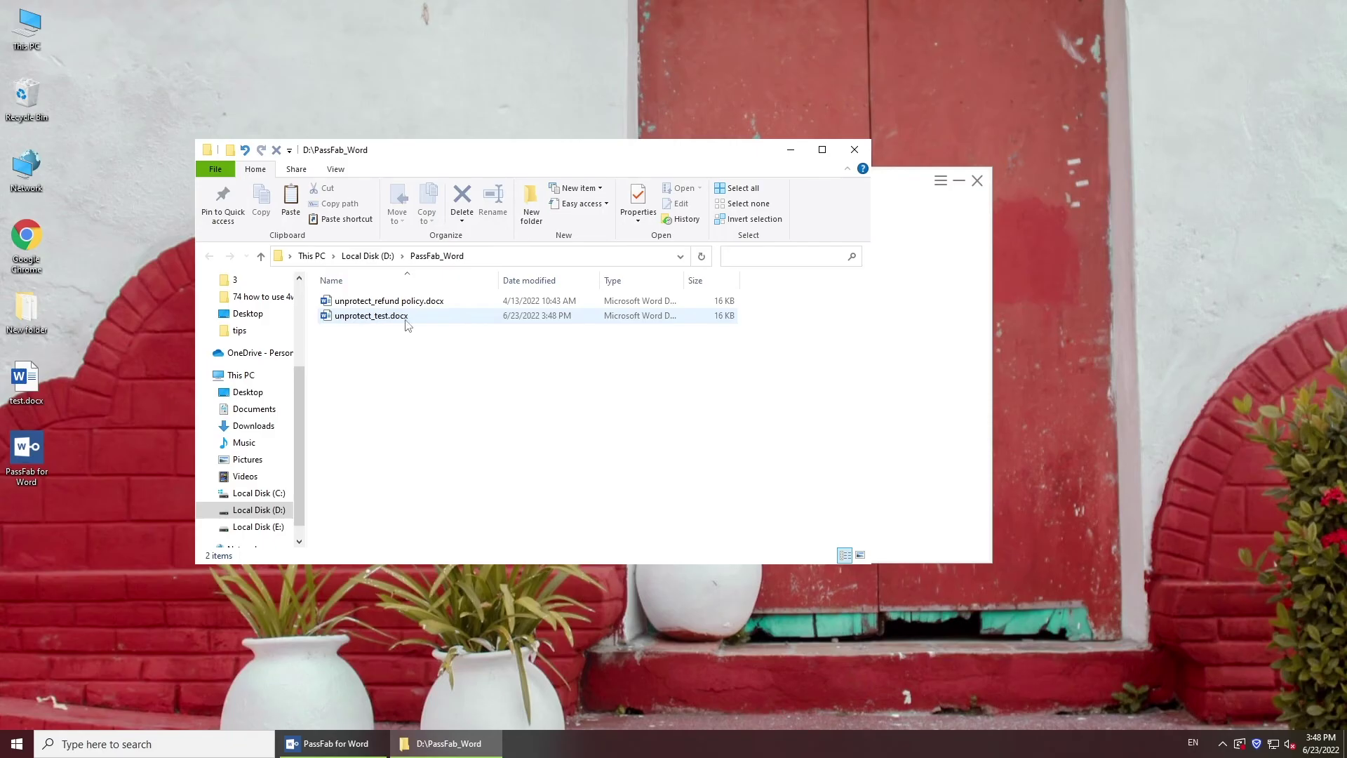
double_click(429, 316)
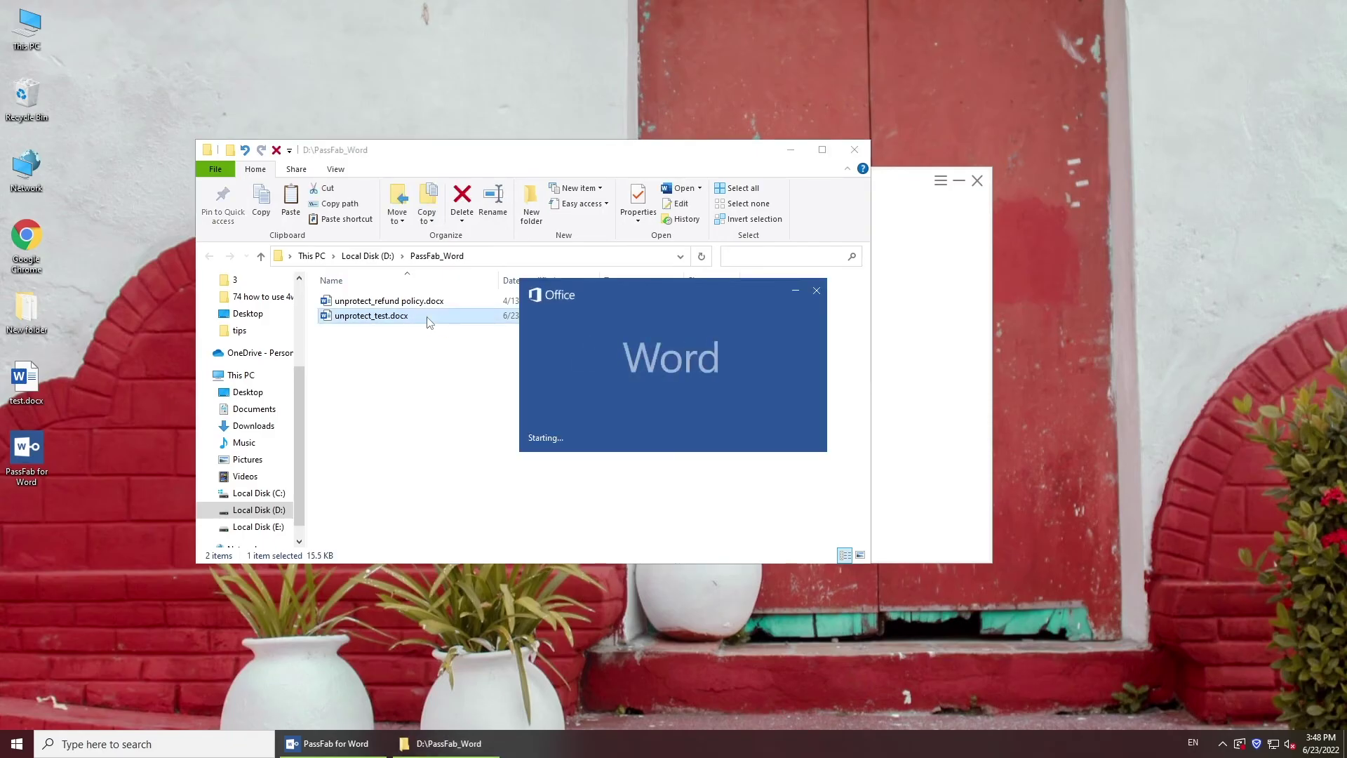
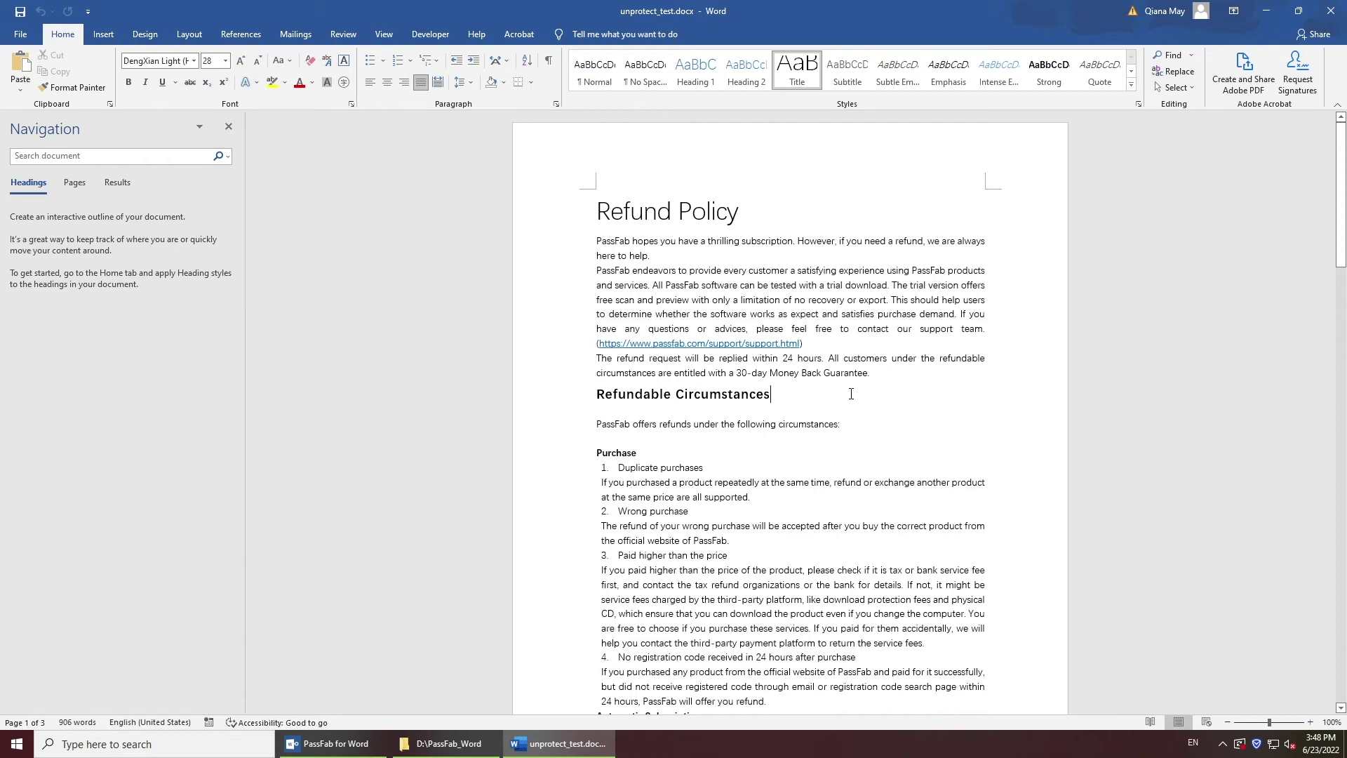
- Insert blank lines below the Refundable Circumstances heading in test.docx
key(Return)
key(Return)
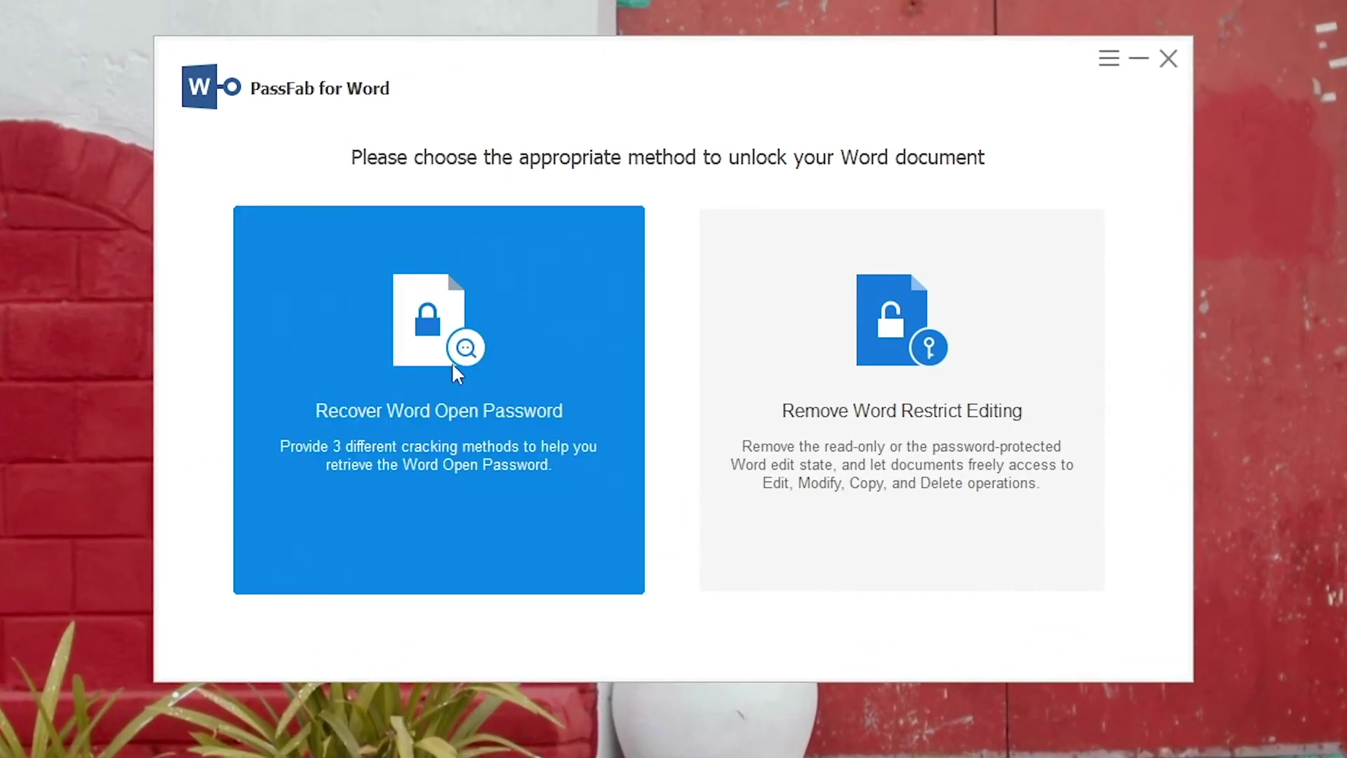
- Choose Recover Word Open Password and pick test.docx from the Desktop
click(409, 388)
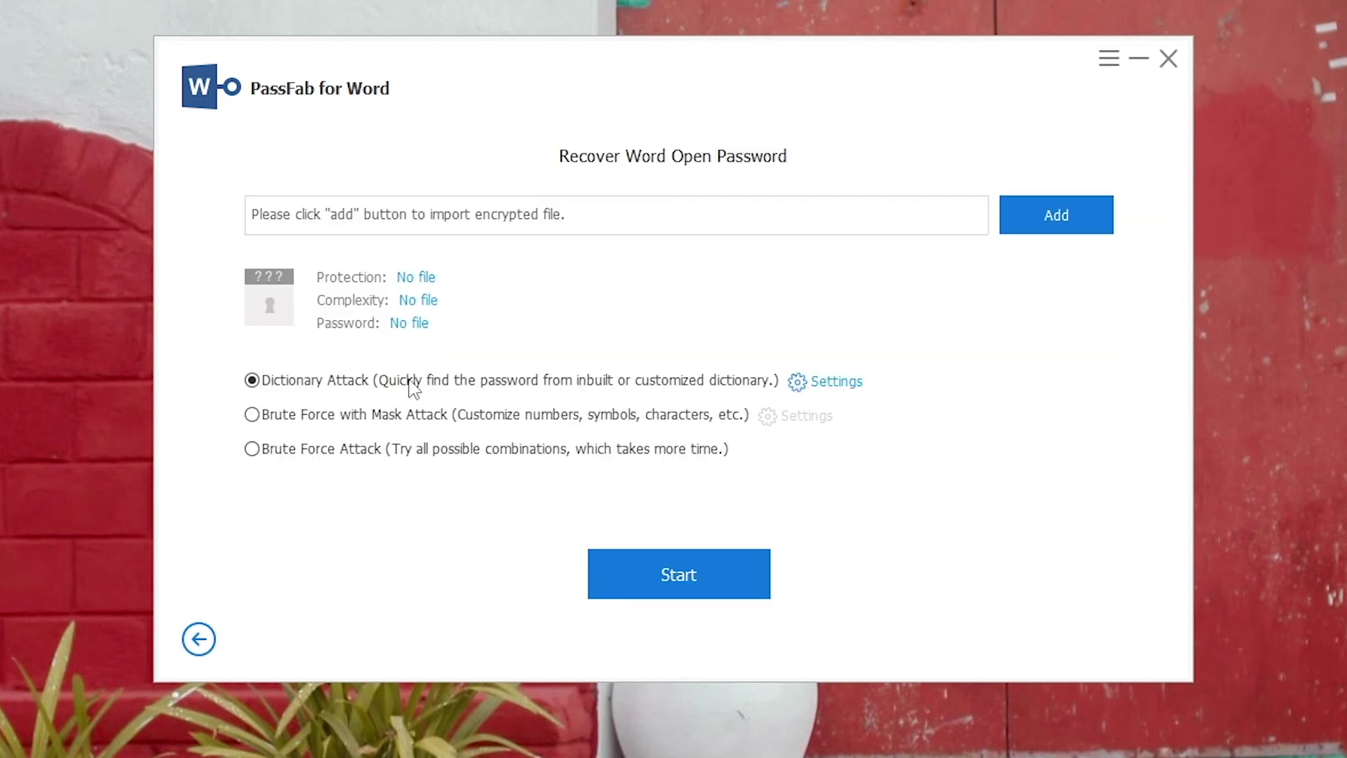
click(1056, 222)
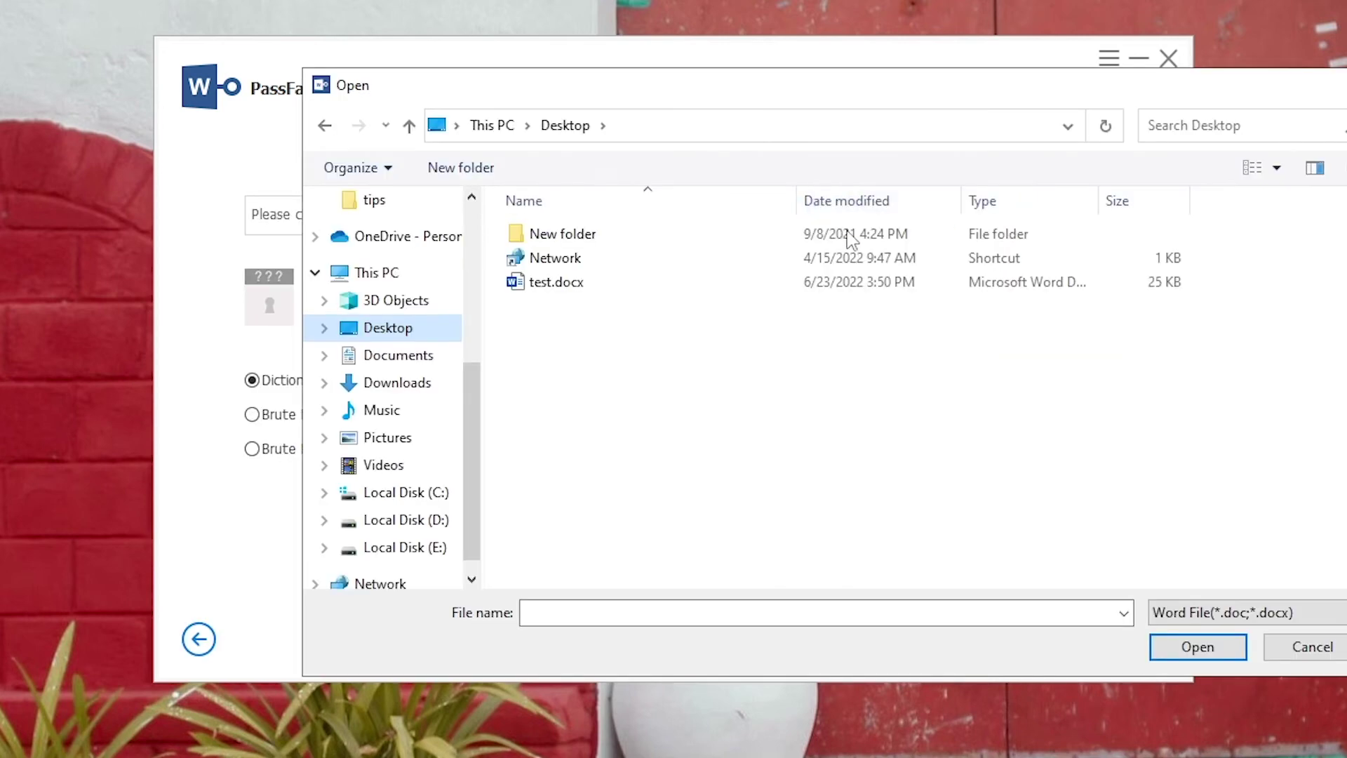
click(558, 282)
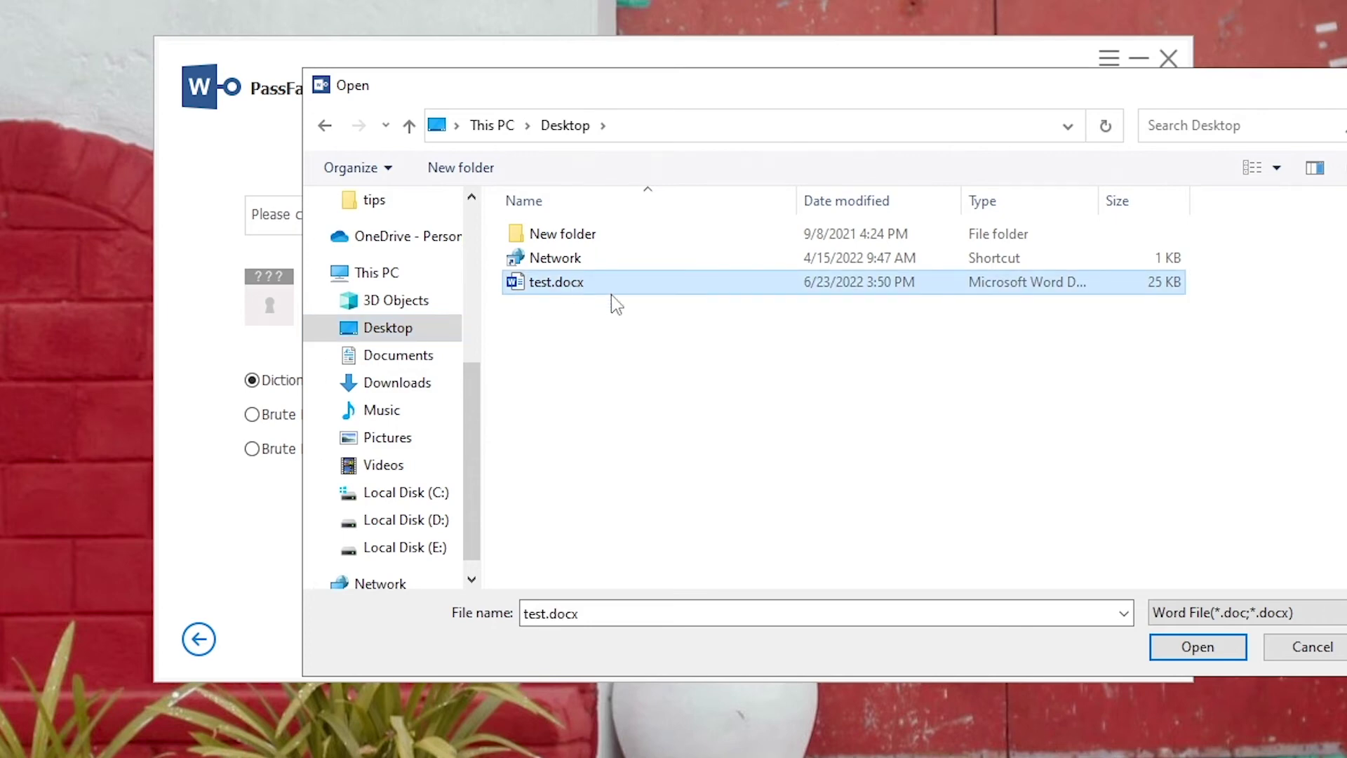
- Import test.docx and review the Dictionary Attack settings without changes
click(1197, 646)
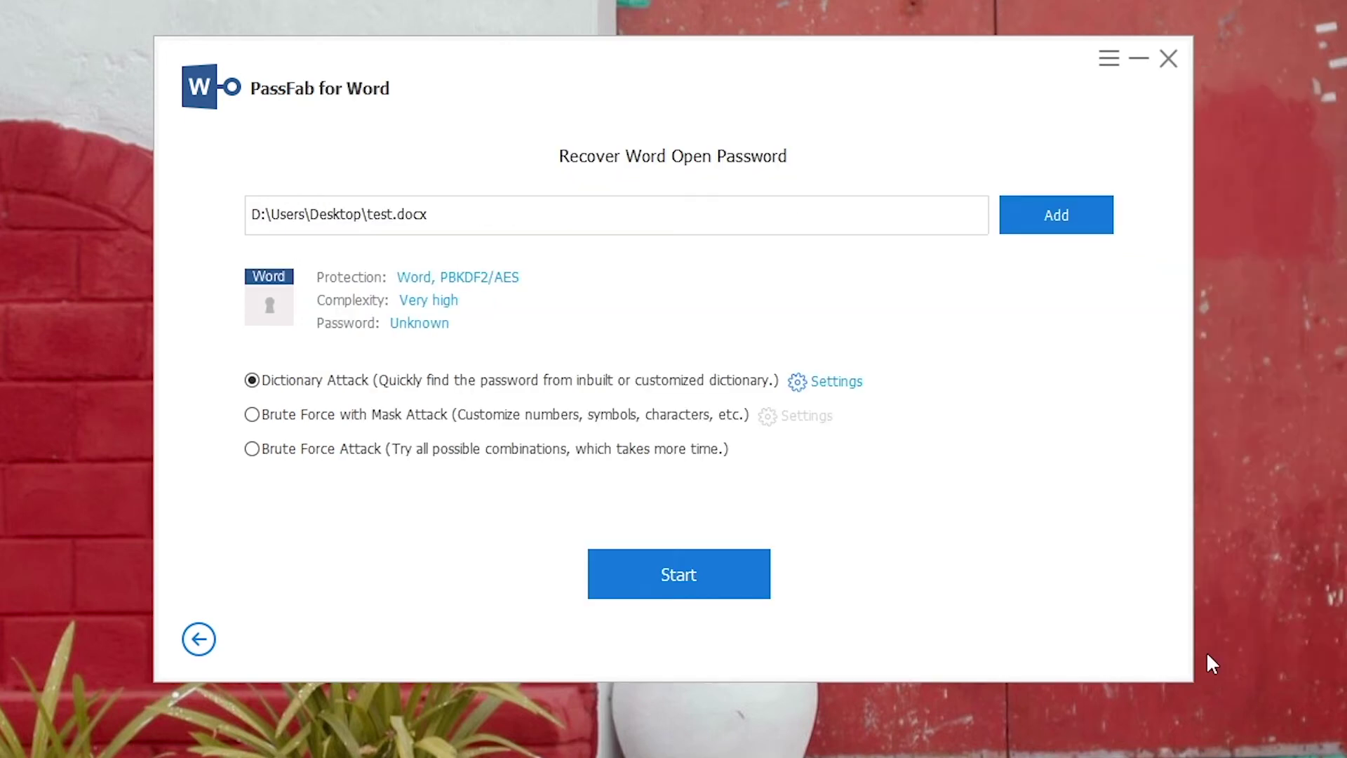
click(837, 381)
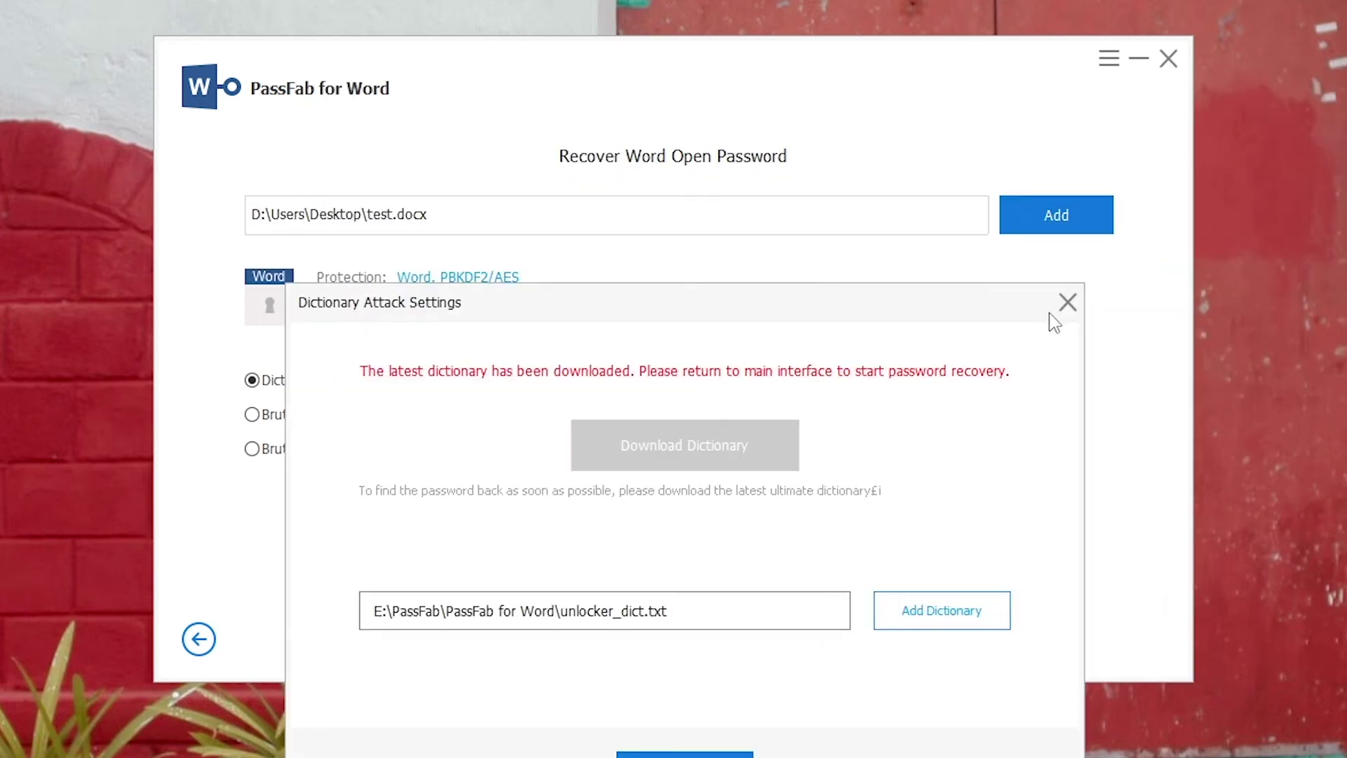
click(1068, 303)
- Select Brute Force with Mask Attack, set minimum length 3, and review the character sets
click(262, 414)
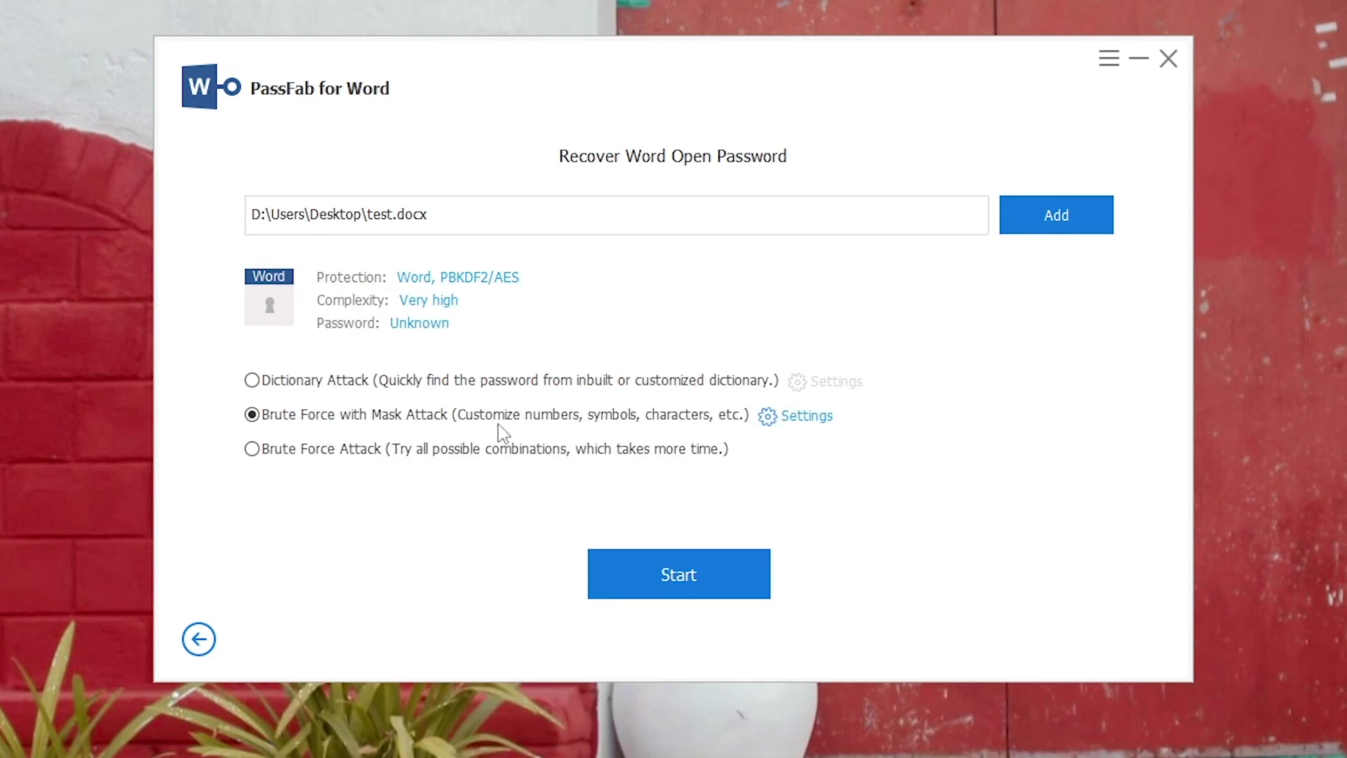
click(796, 415)
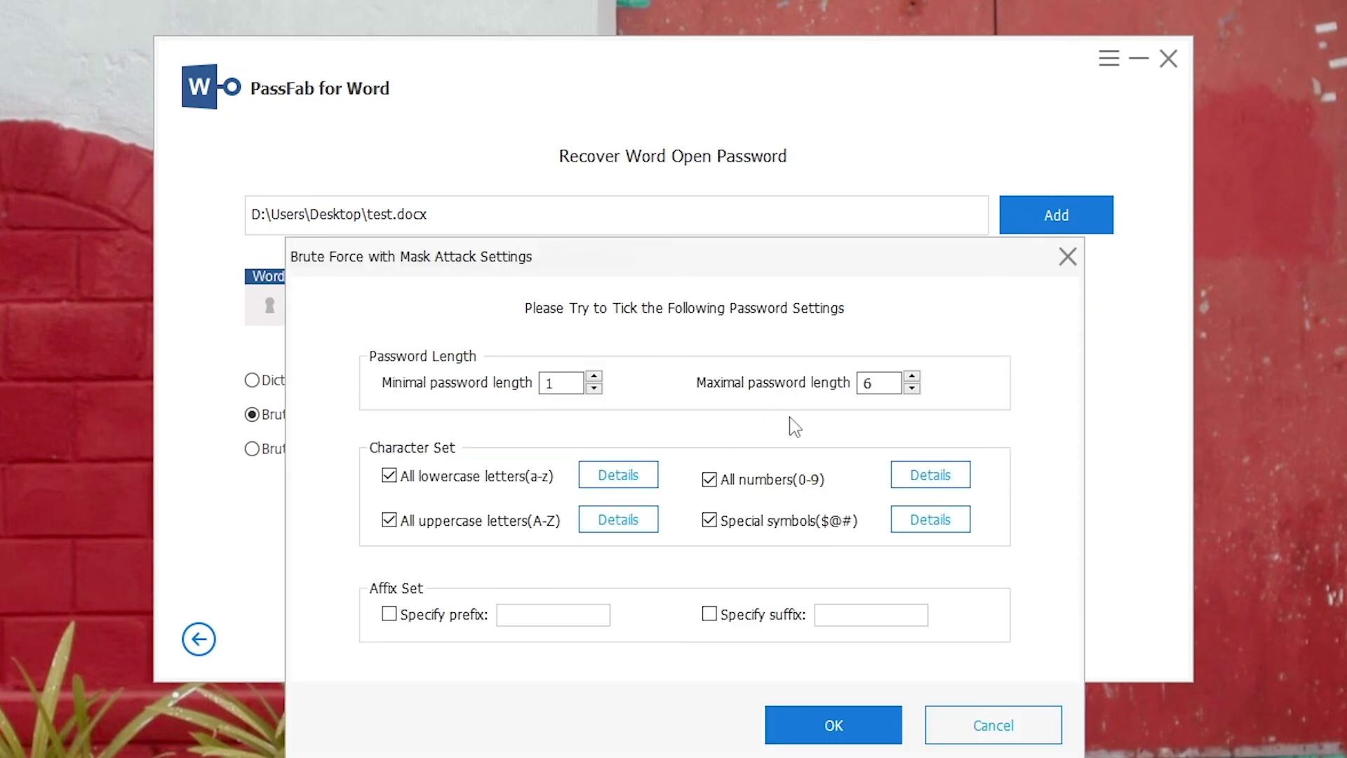
click(593, 378)
click(594, 377)
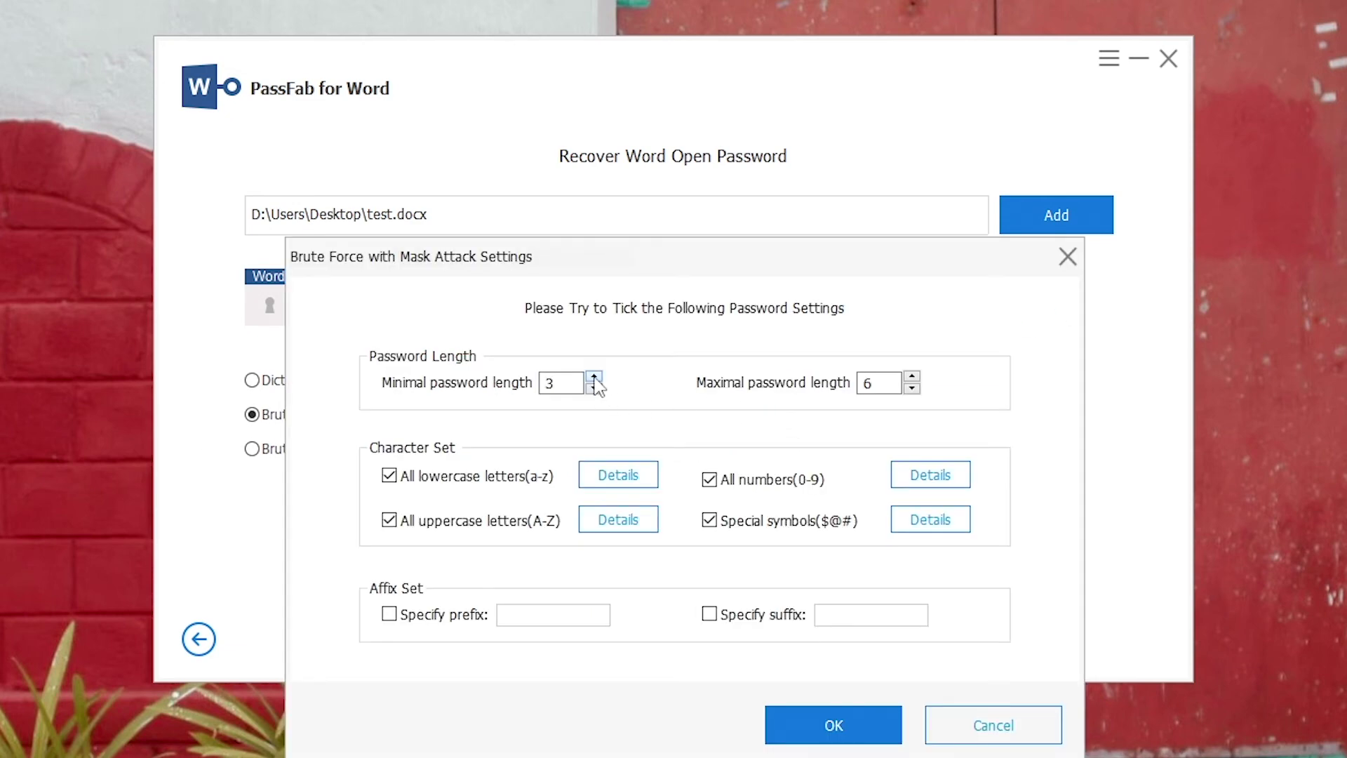
click(618, 474)
click(376, 356)
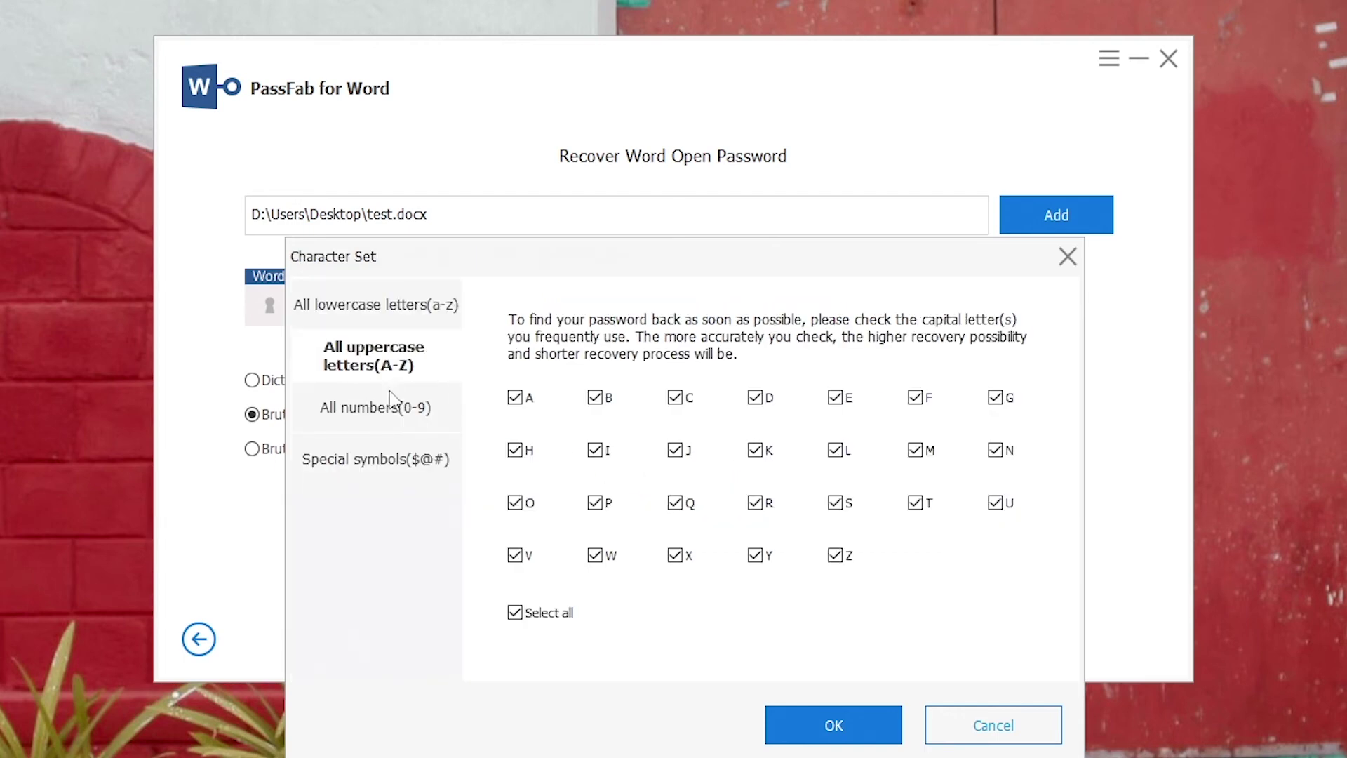
click(376, 407)
click(376, 460)
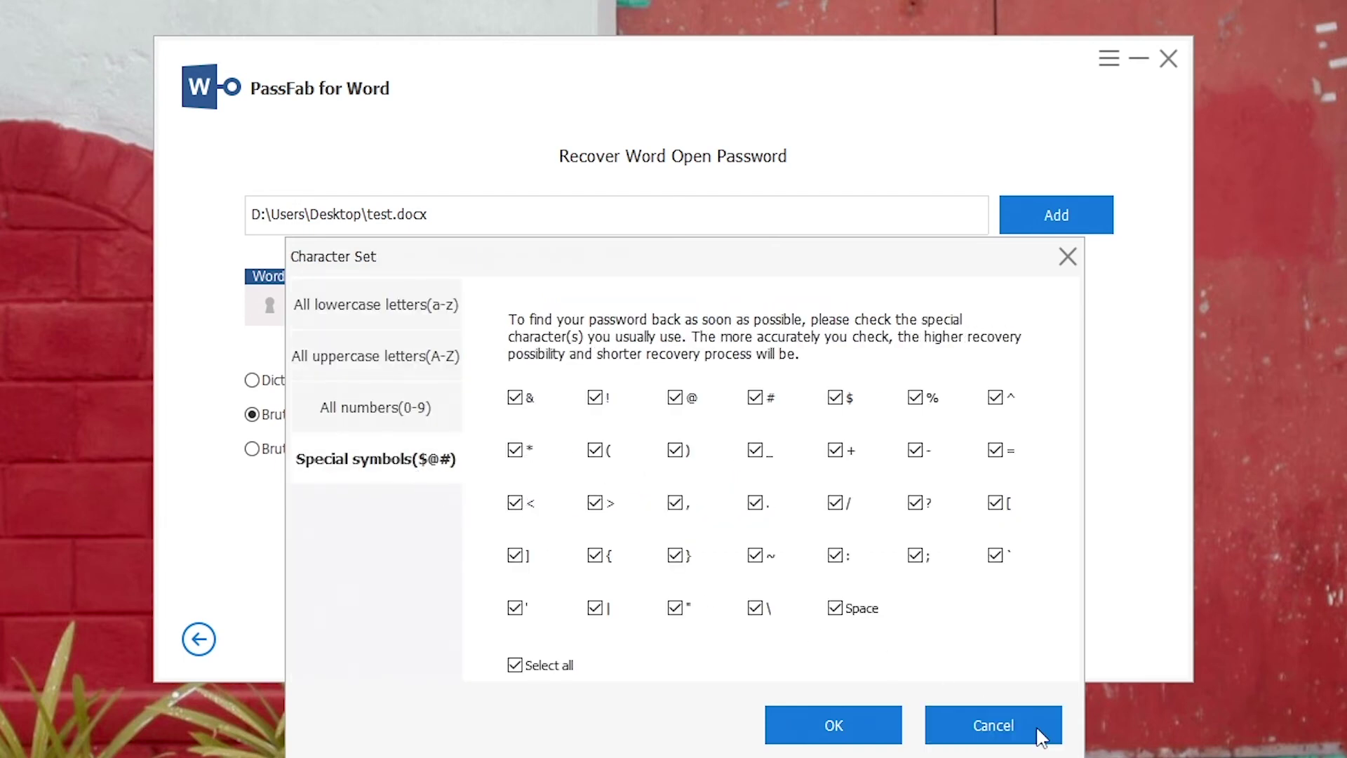
click(993, 726)
- Enable the password prefix and suffix options, then close the mask settings
click(390, 614)
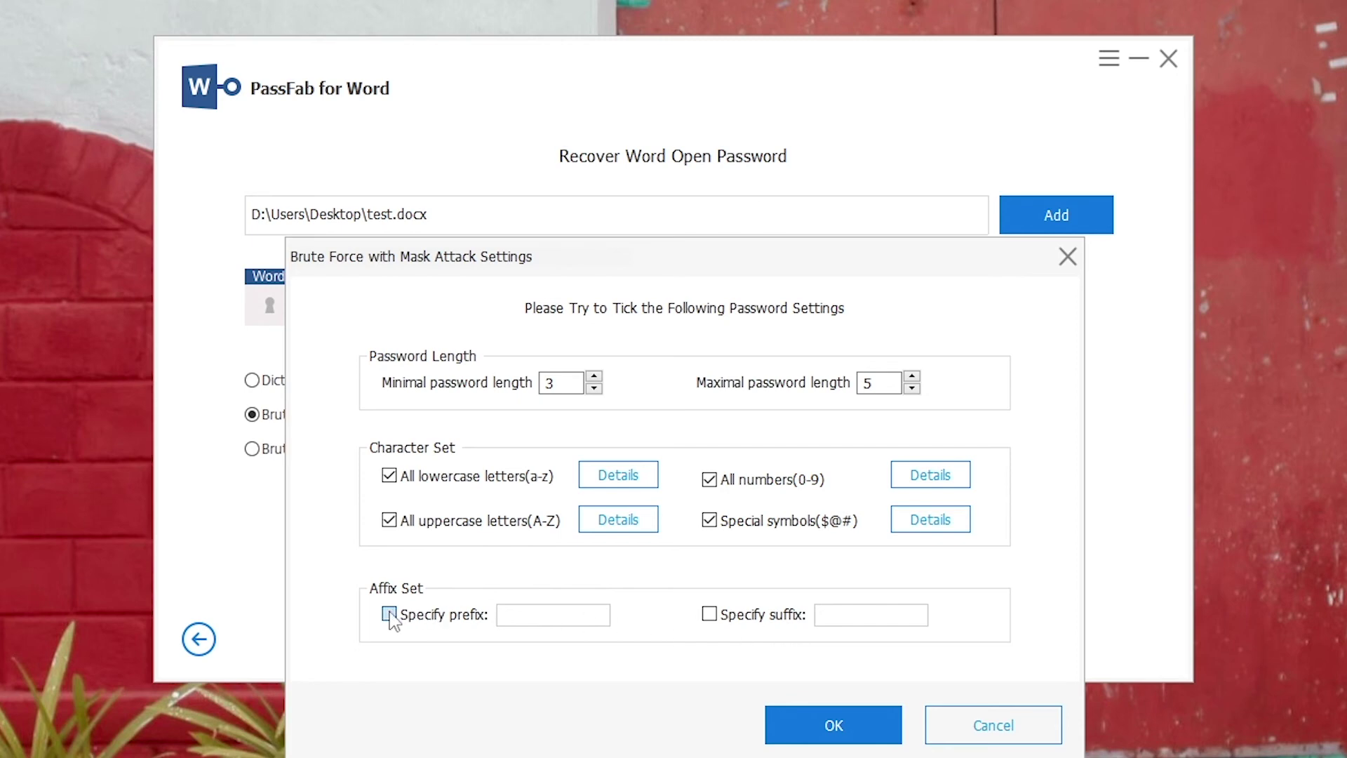
click(710, 614)
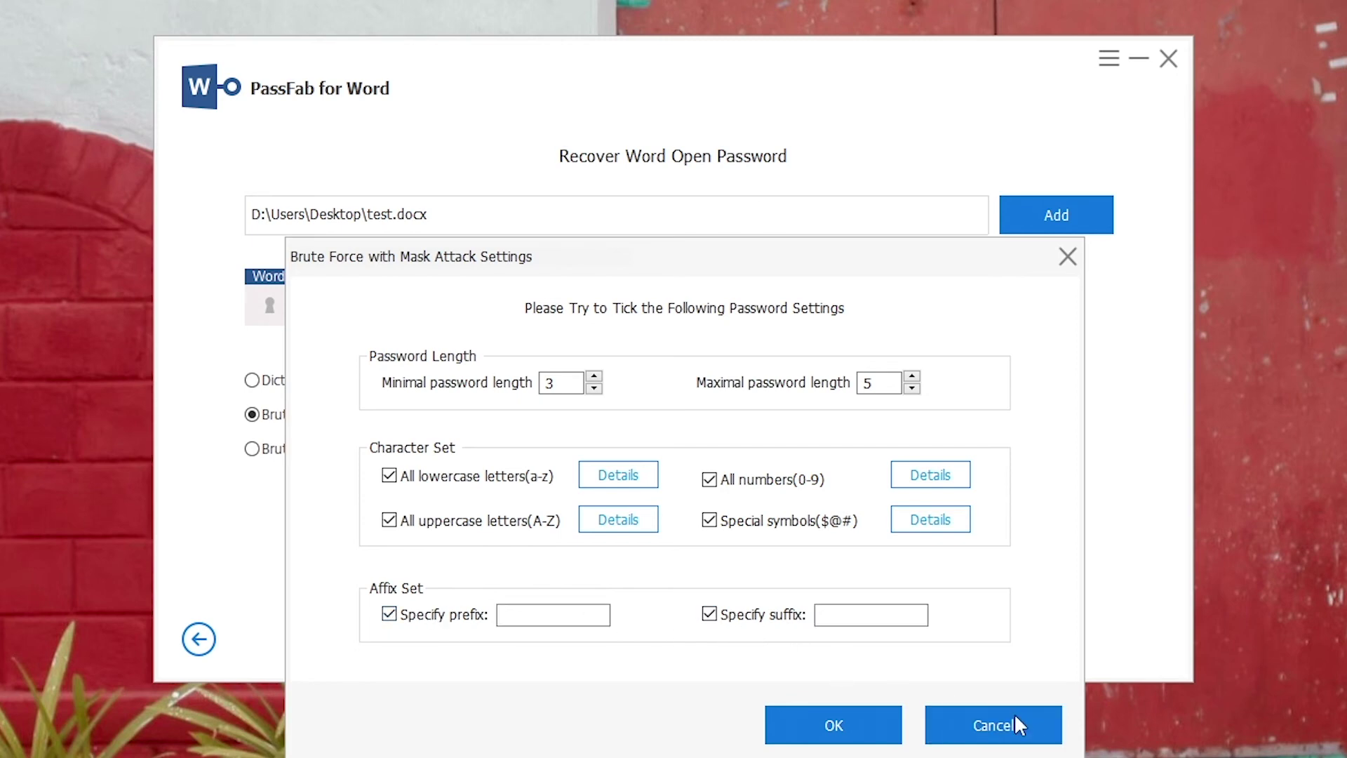
click(870, 615)
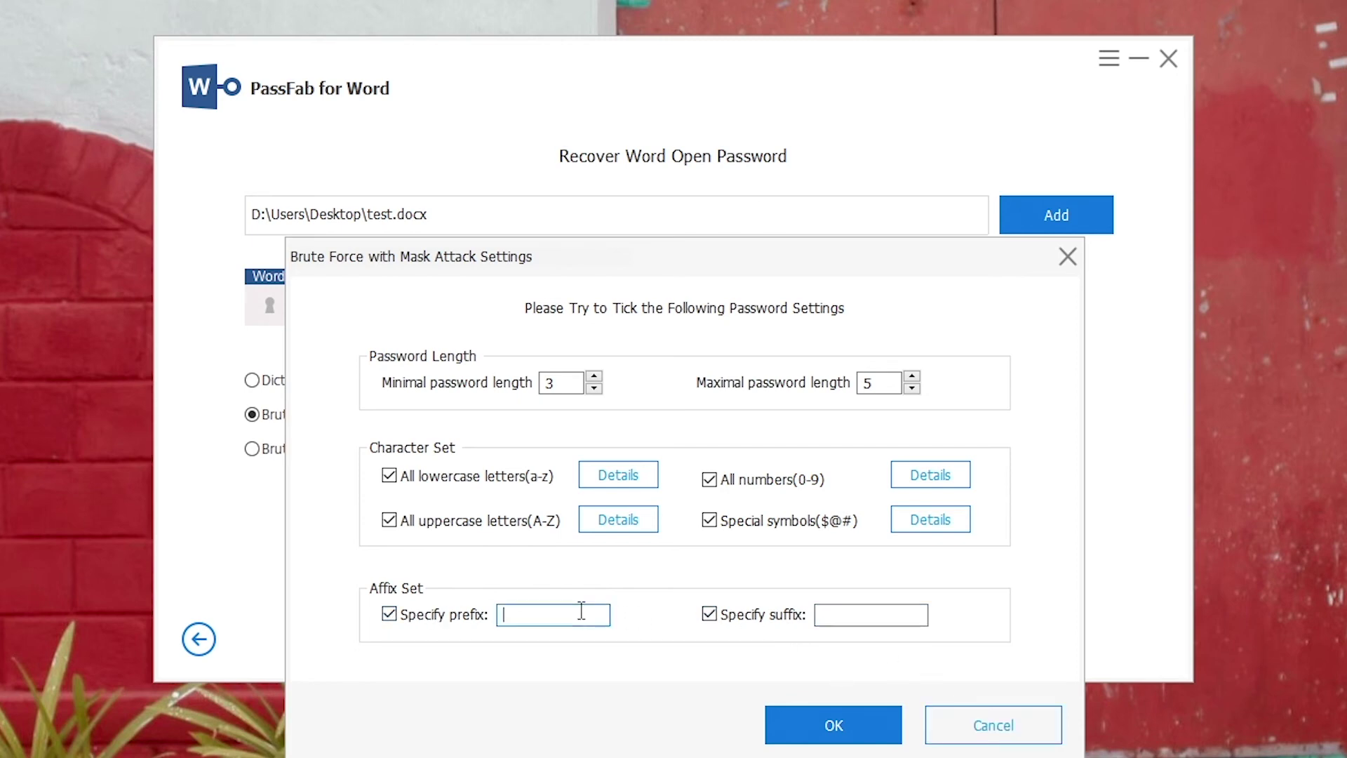
click(993, 725)
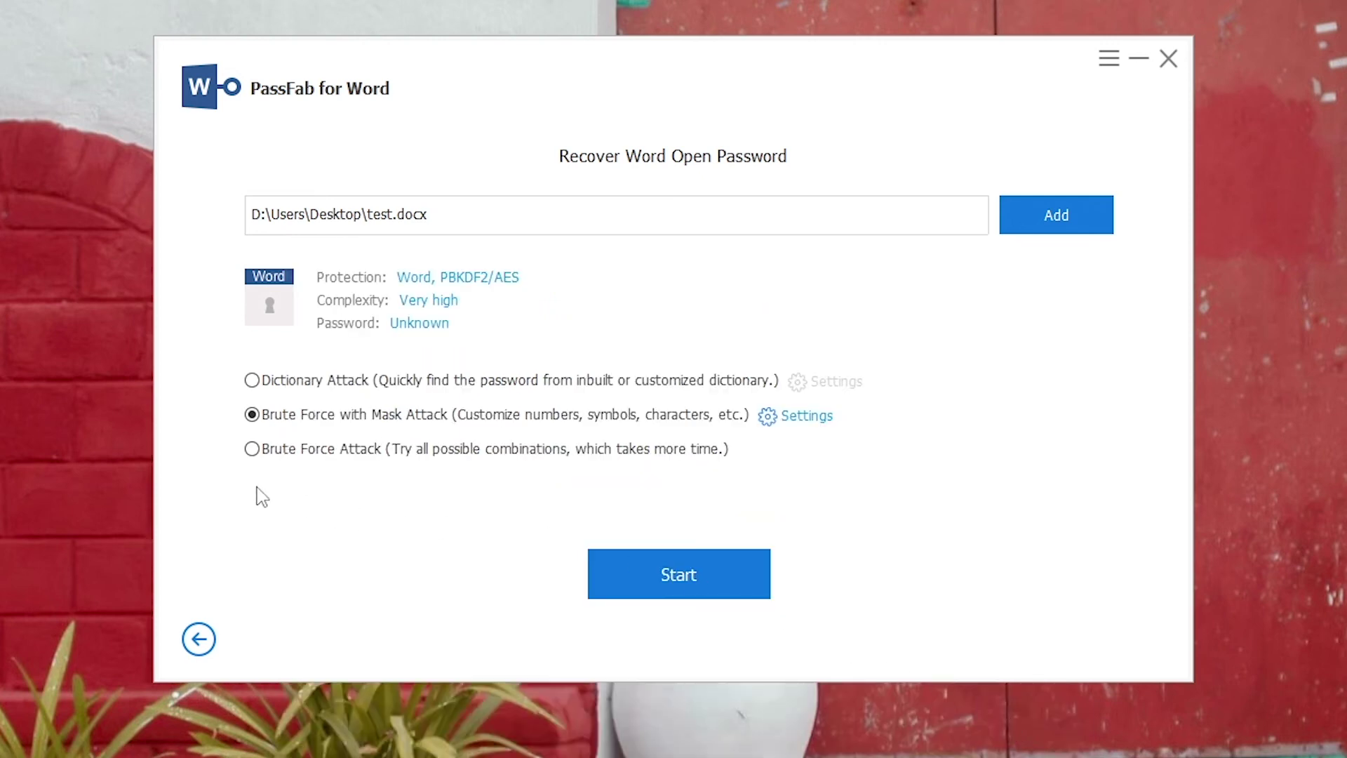
- Select Brute Force Attack and start recovering the test.docx password
click(254, 449)
click(739, 565)
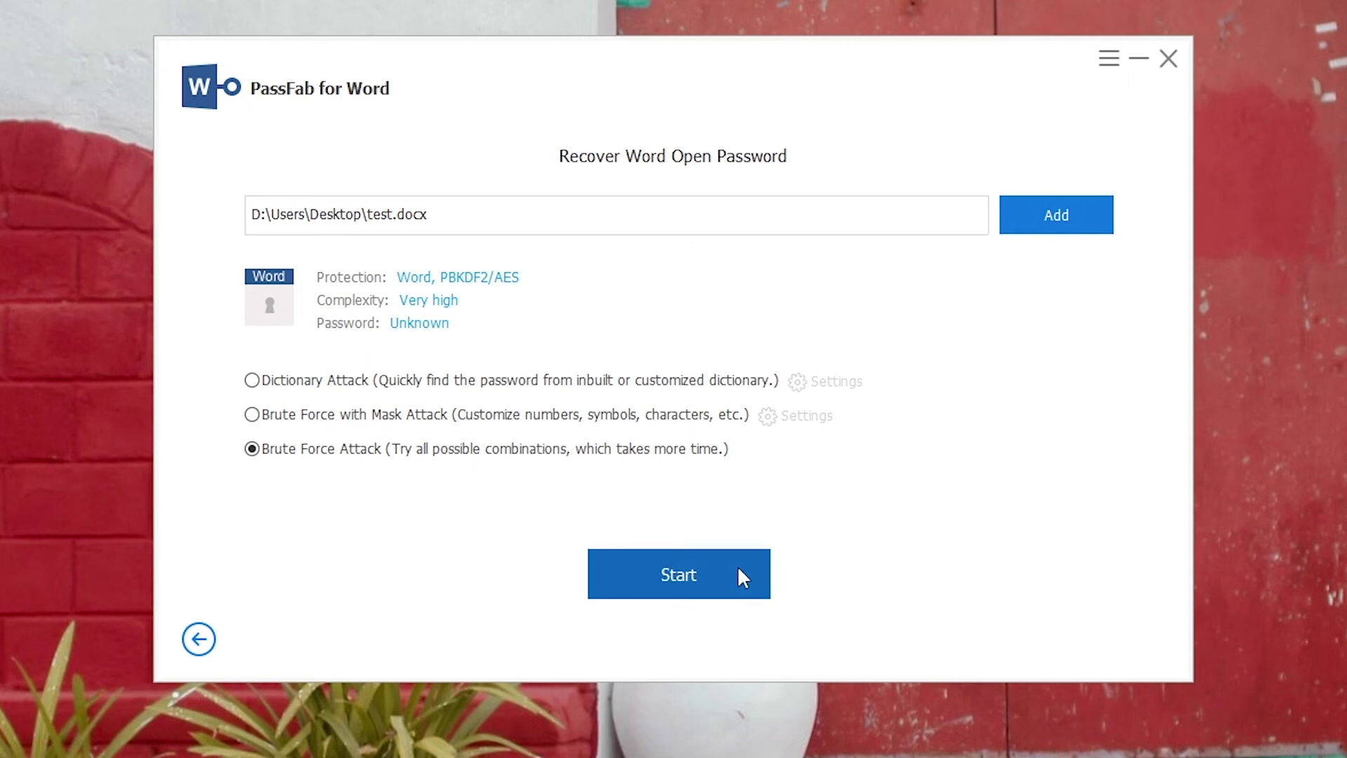